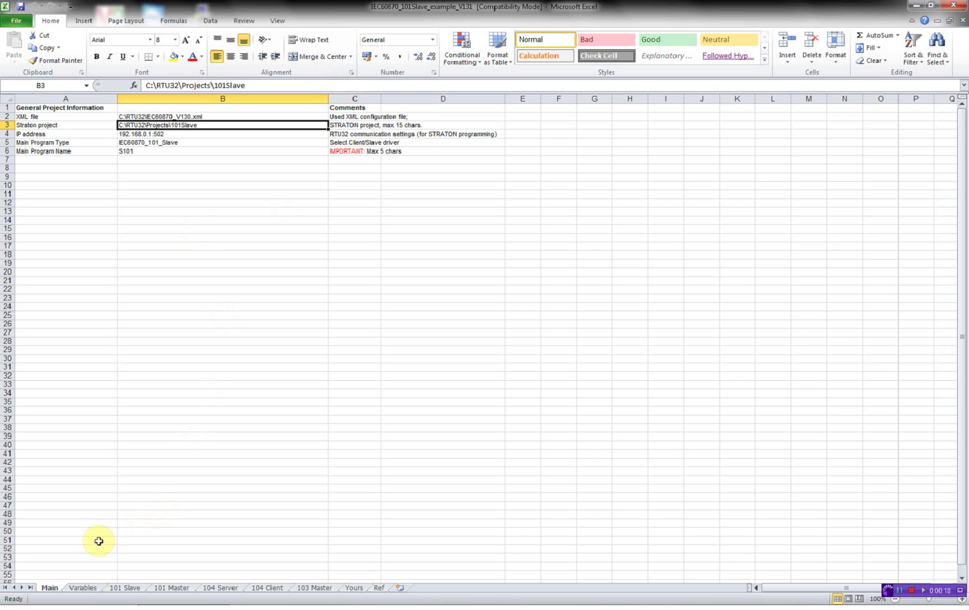
Step: Look through the Variables, 101 Slave, 101 Master and 104 Server sheets of the configuration workbook
left_click(92, 589)
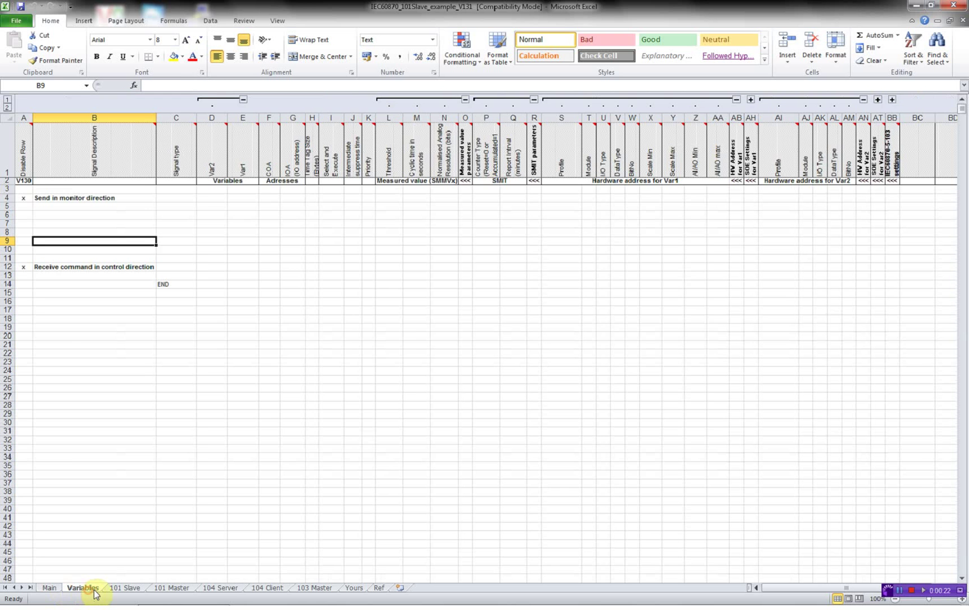
left_click(123, 589)
left_click(177, 590)
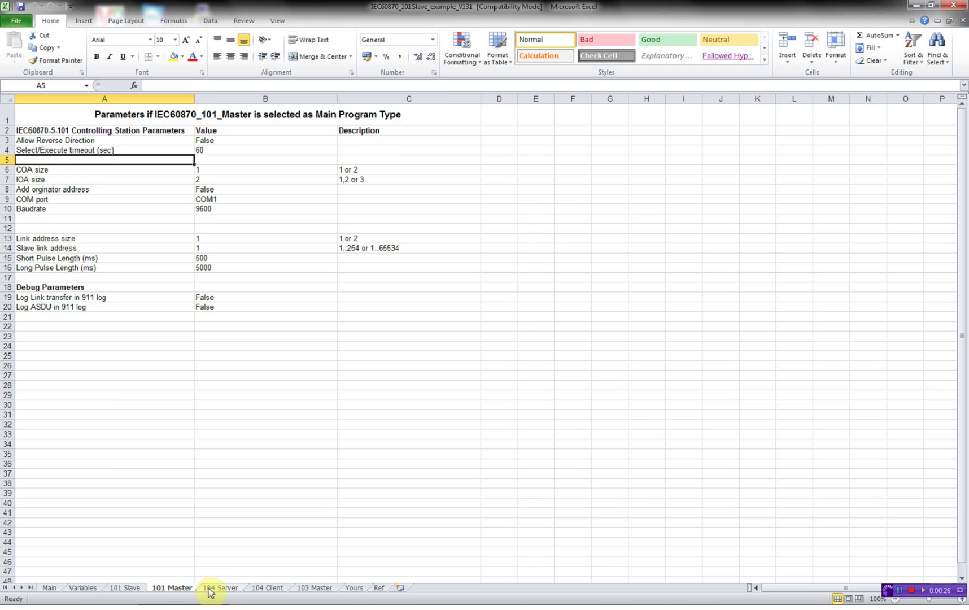
left_click(47, 588)
left_click(73, 588)
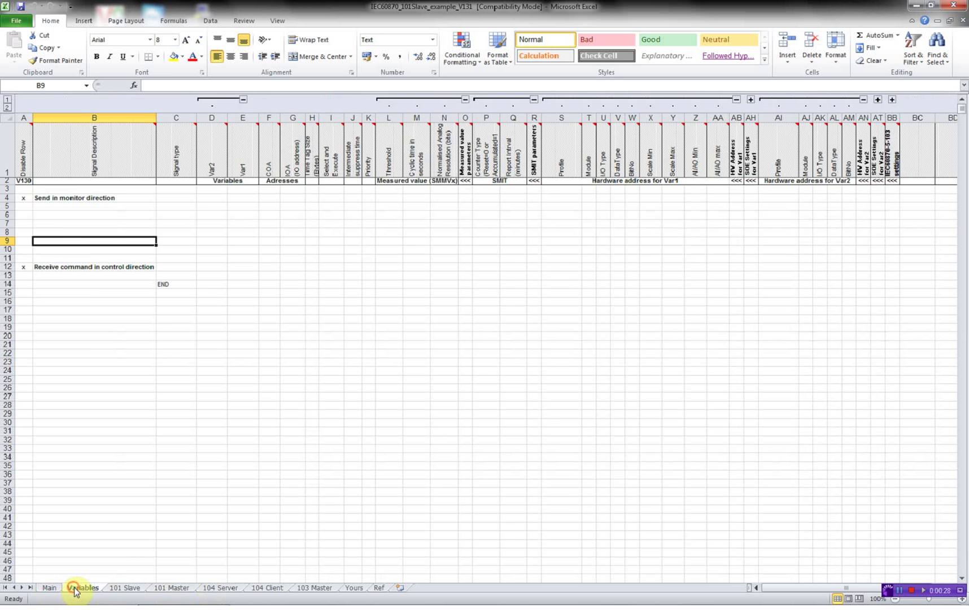
left_click(223, 588)
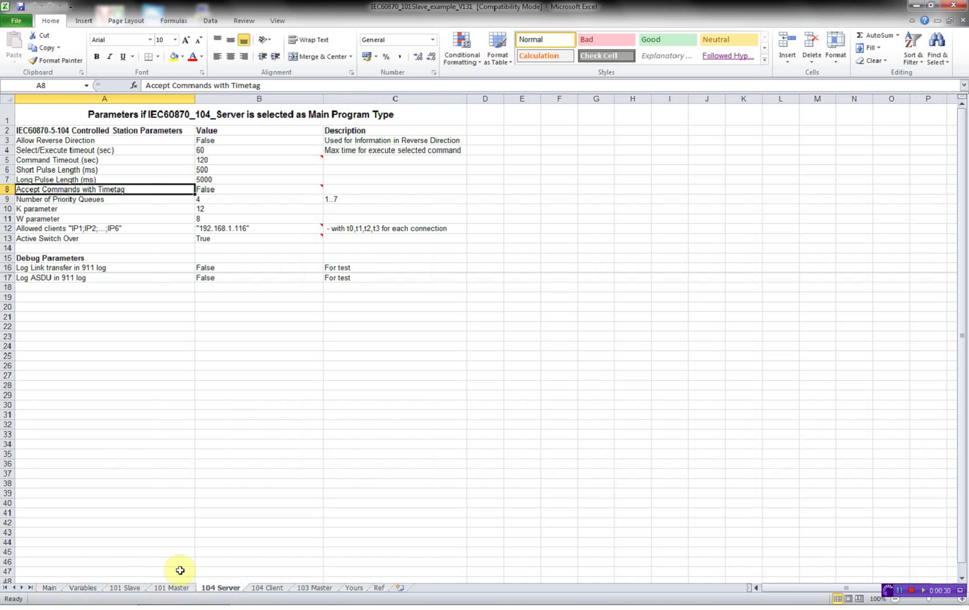
Step: On the Main sheet, set the Straton project path to C:\RTU32\Projects\Station001
left_click(49, 588)
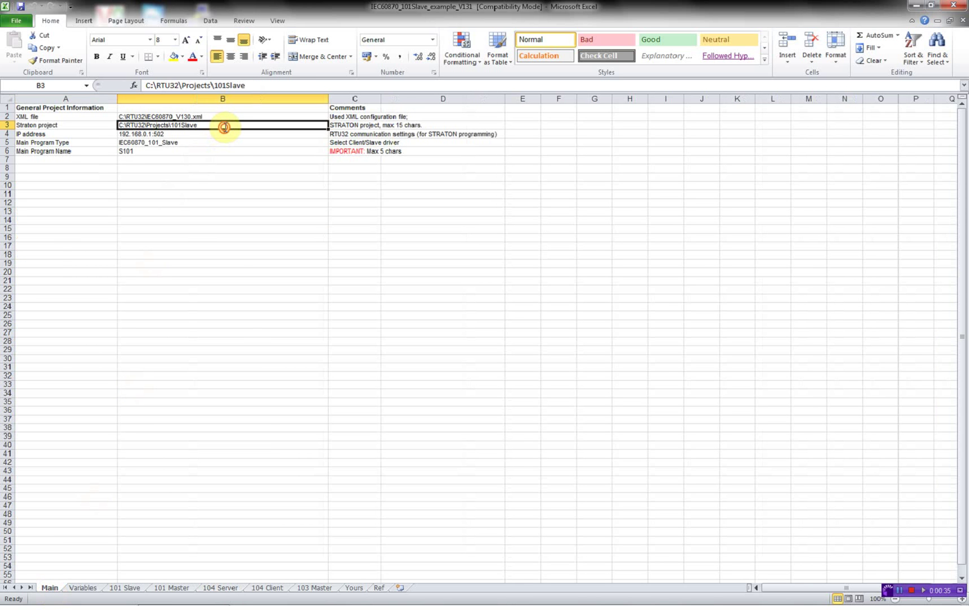
double_click(224, 127)
key("BackSpace")
key("BackSpace")
key("BackSpace")
key("BackSpace")
key("BackSpace")
key("BackSpace")
key("BackSpace")
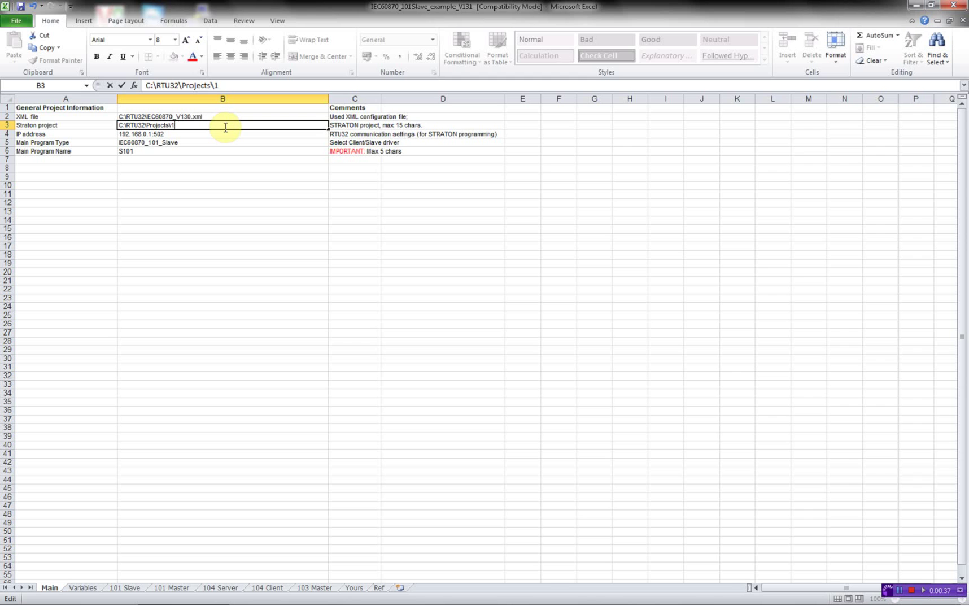
type("Stai")
type("ion001")
key("Return")
left_click(224, 127)
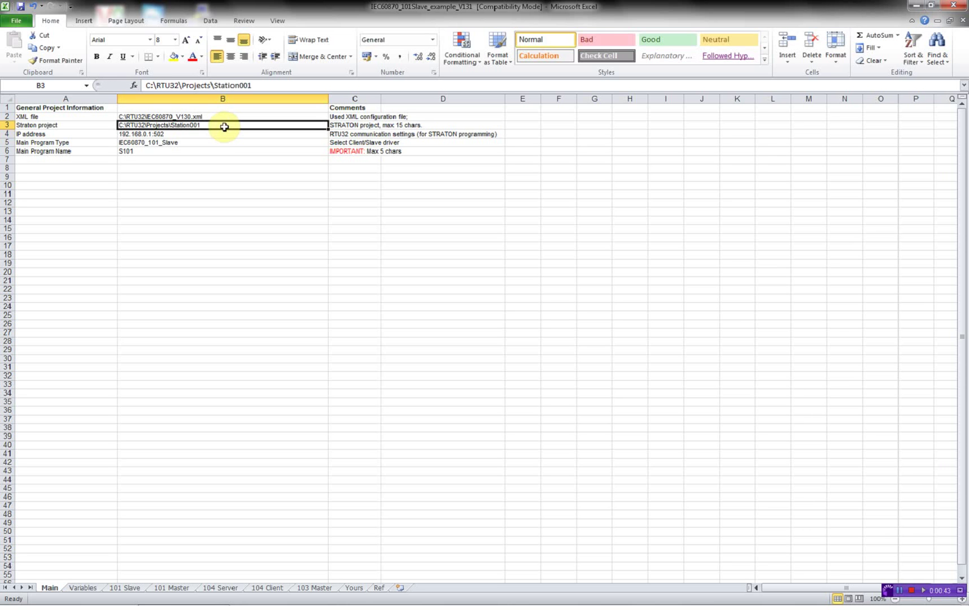
Step: Set the IP address for RTU32 communication to 192.168.1.127:502
key("Return")
key("F2")
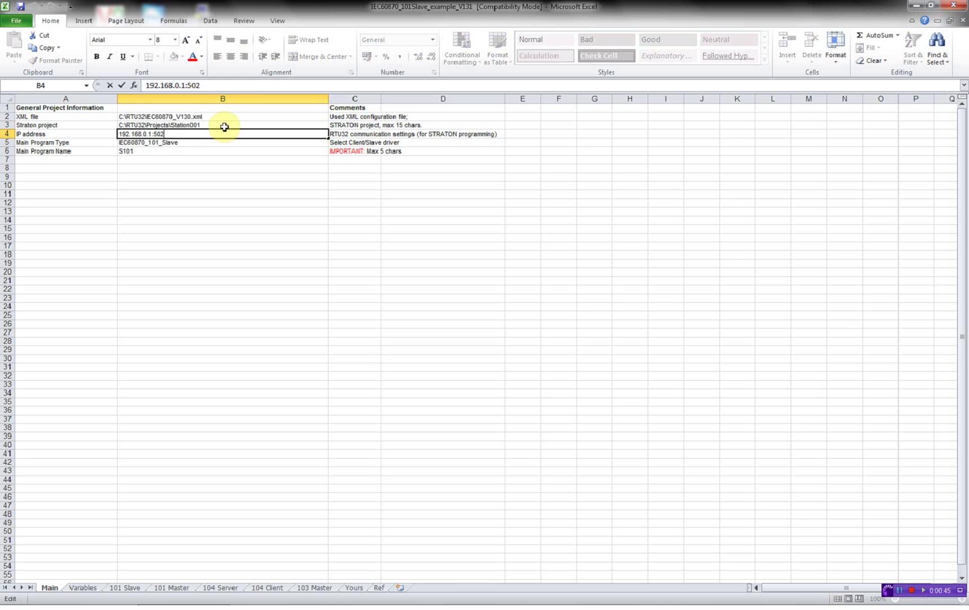
type("127")
key("Return")
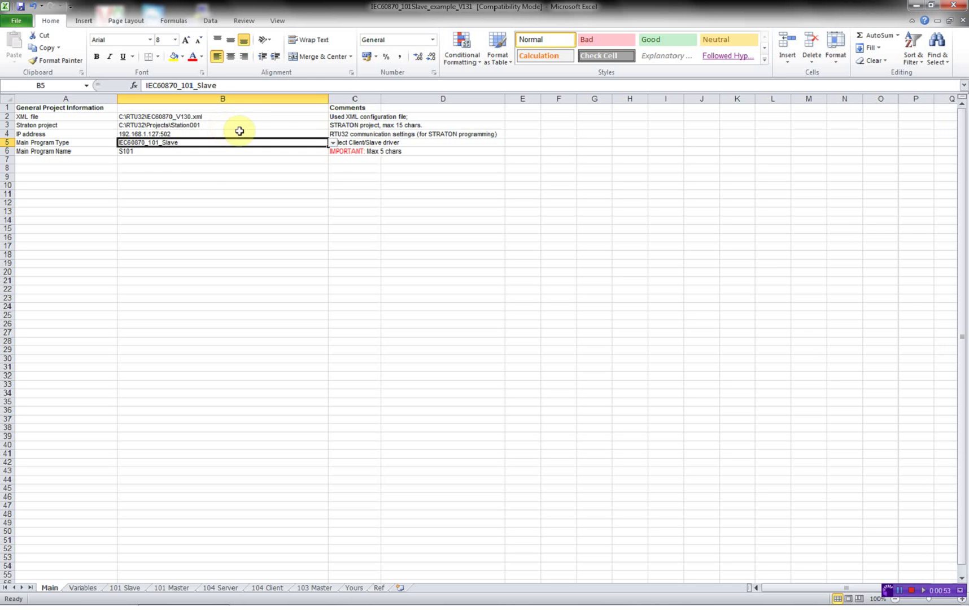
Step: Choose IEC60870_104_Server as the main program type and set the main program name to S001
left_click(334, 143)
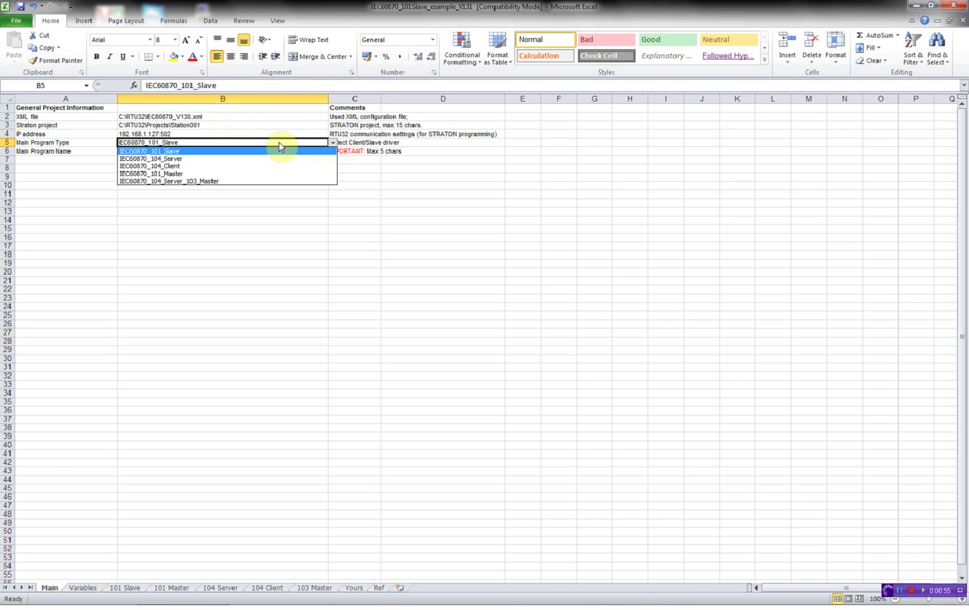
left_click(203, 159)
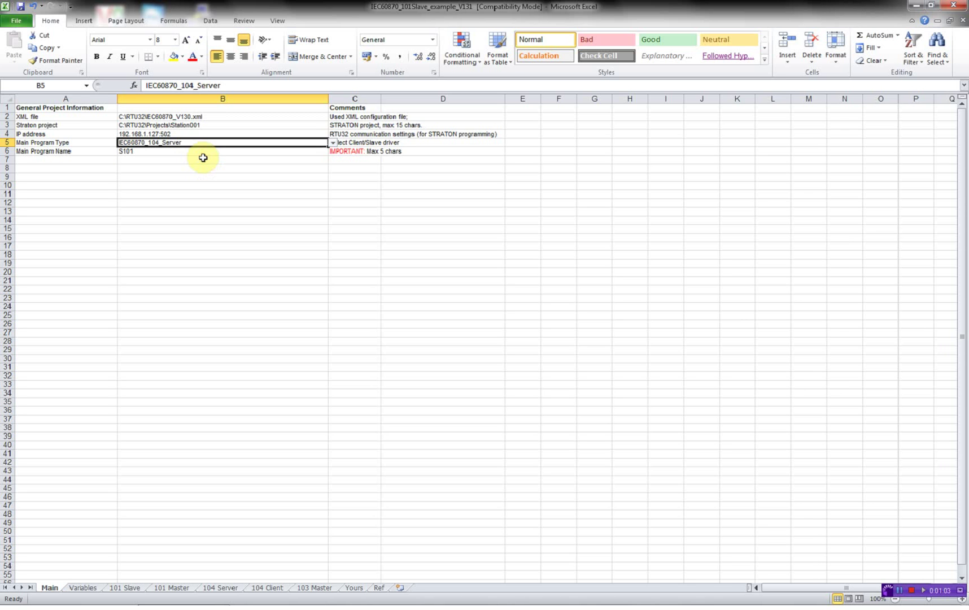
double_click(191, 152)
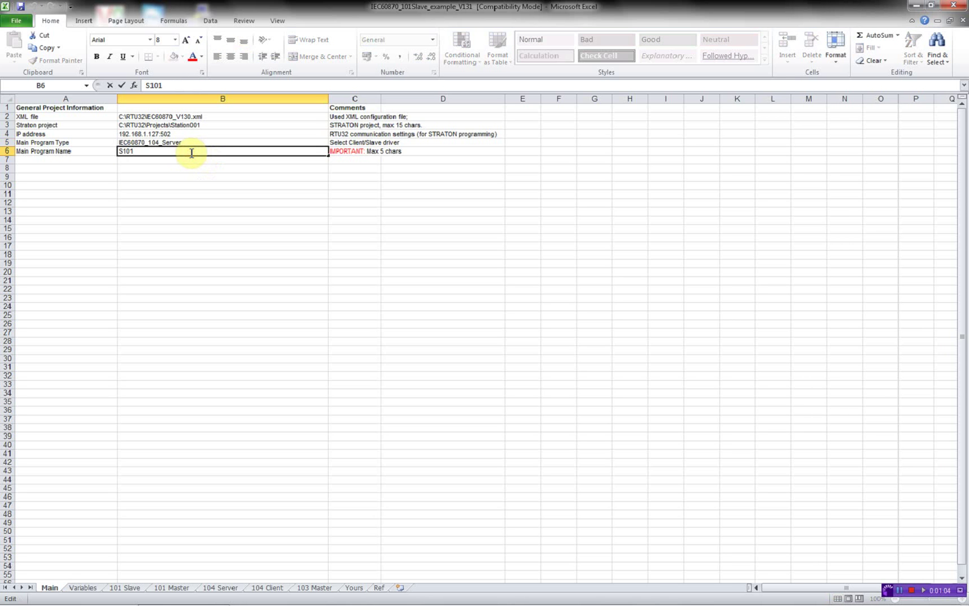
key("BackSpace")
key("BackSpace")
key("BackSpace")
type("00")
key("Return")
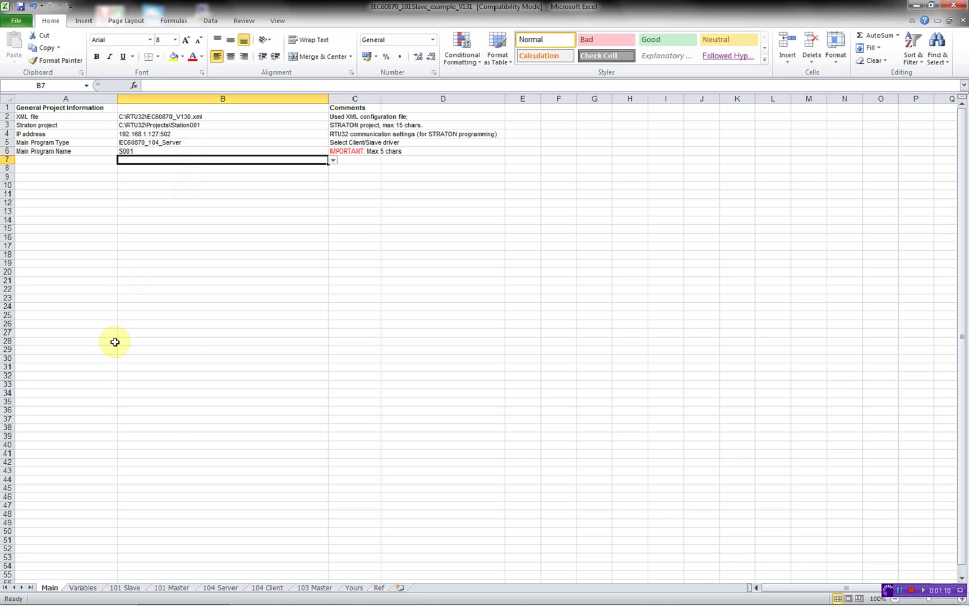
Step: On the Variables sheet, enter the signal descriptions Locate/Remote and Door Switch in B5 and B6 under the monitor direction heading
left_click(83, 588)
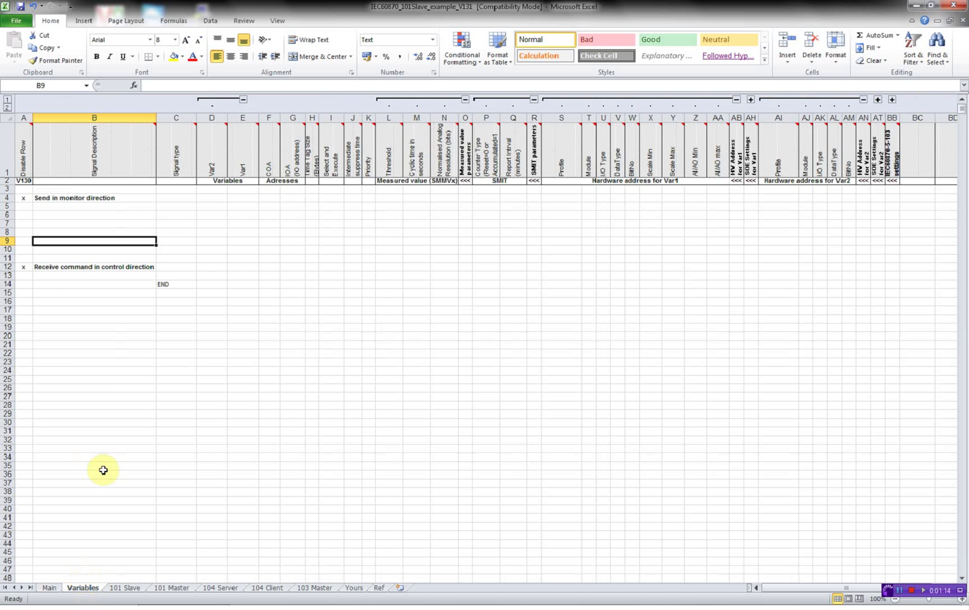
left_click(61, 208)
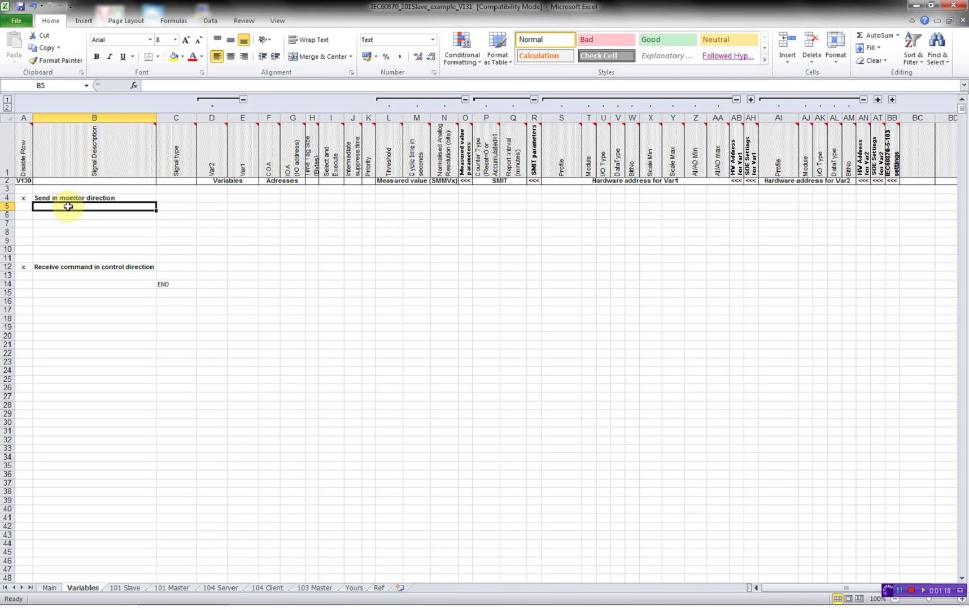
type("Lo")
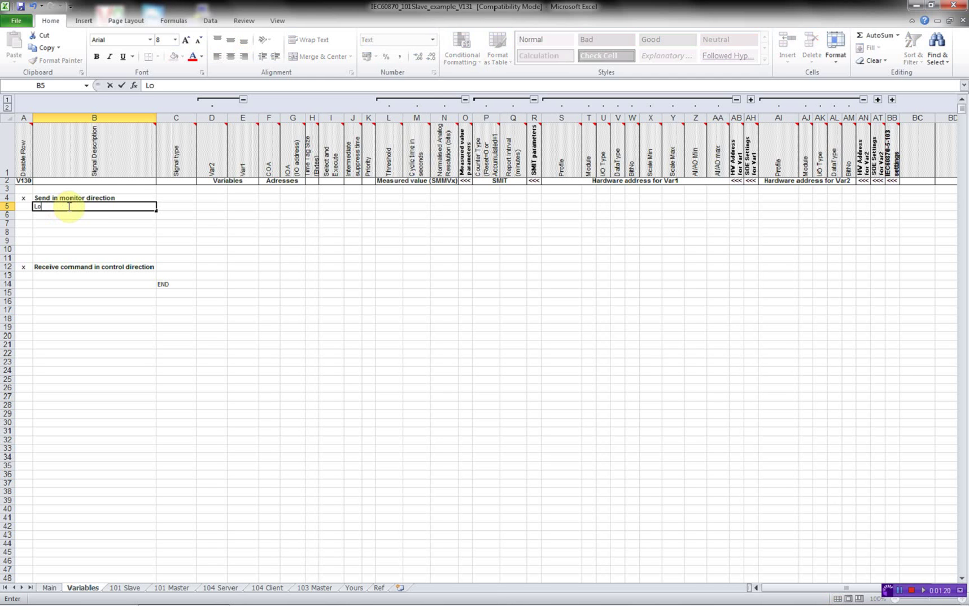
type("cate/Remote")
key("Return")
type("Door")
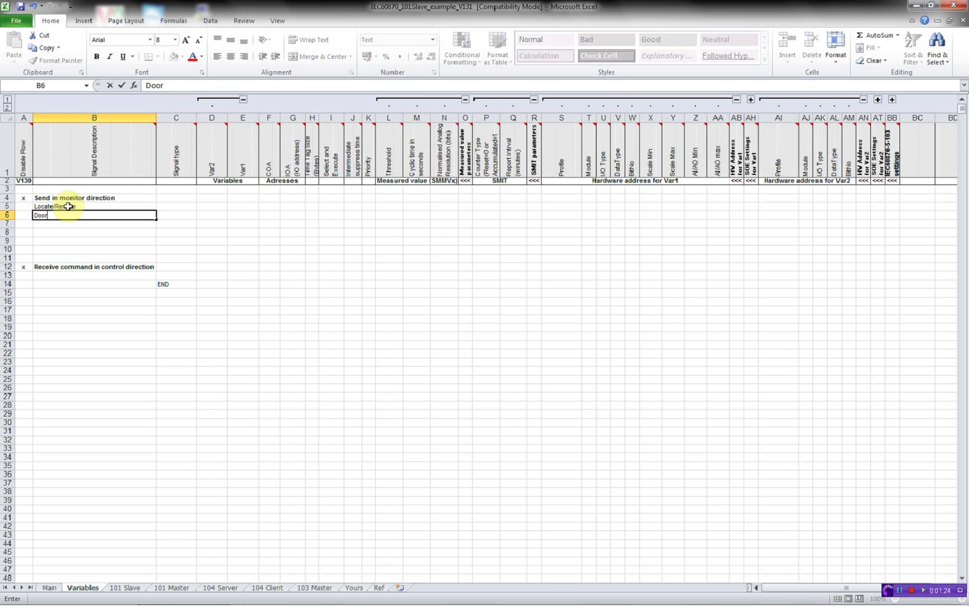
type(" Switch")
key("Return")
Step: Enter the signal descriptions AC Supply Monitor in B7 and DC Supply Monitor in B8
type("AC Supplk")
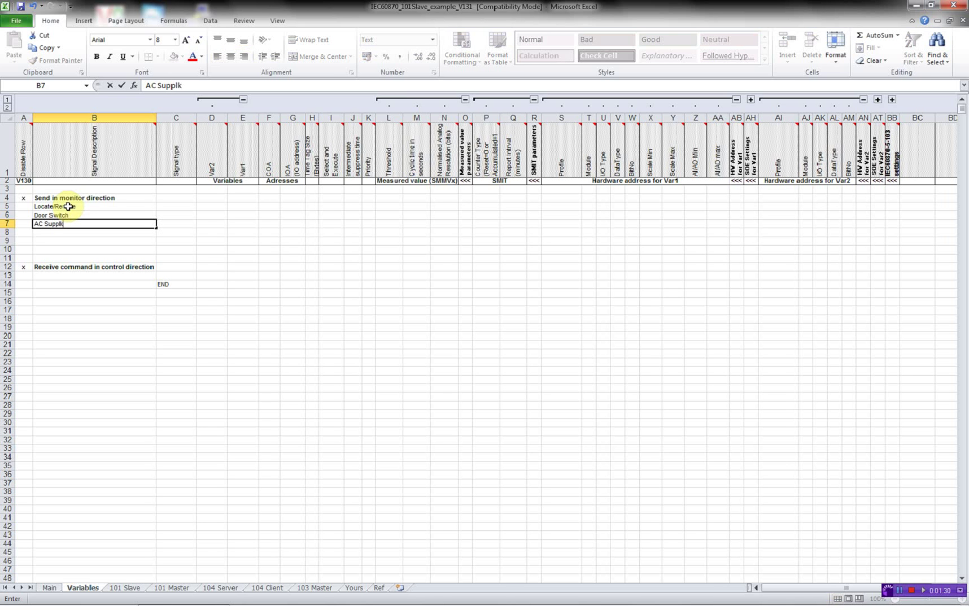
key("BackSpace")
type("y Monitor")
key("Return")
type("DC Suppl")
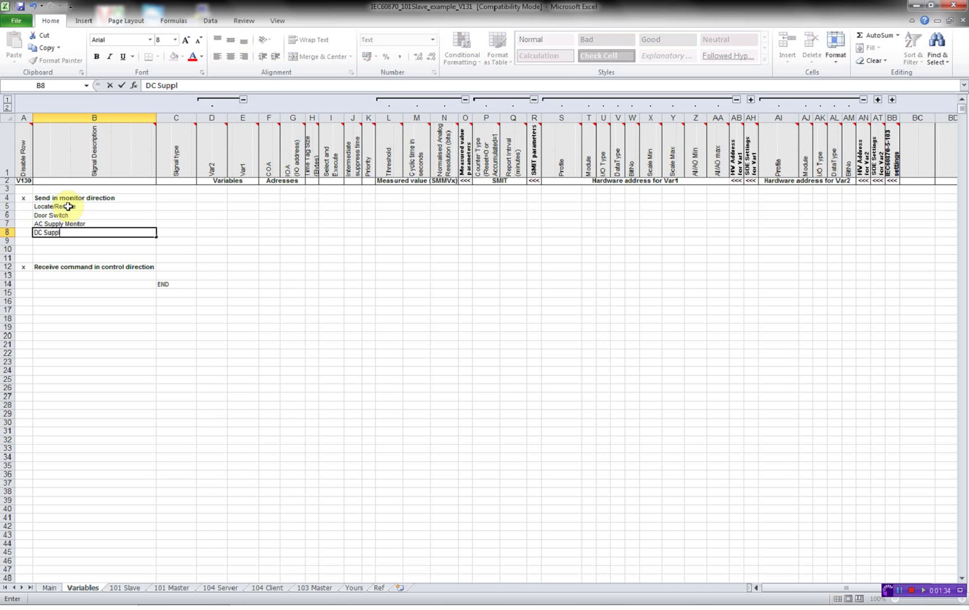
type("y Monitor")
key("Return")
Step: Enter the signal descriptions Valve Position, Flow and Temperature in cells B9 to B11
type("Valve Position")
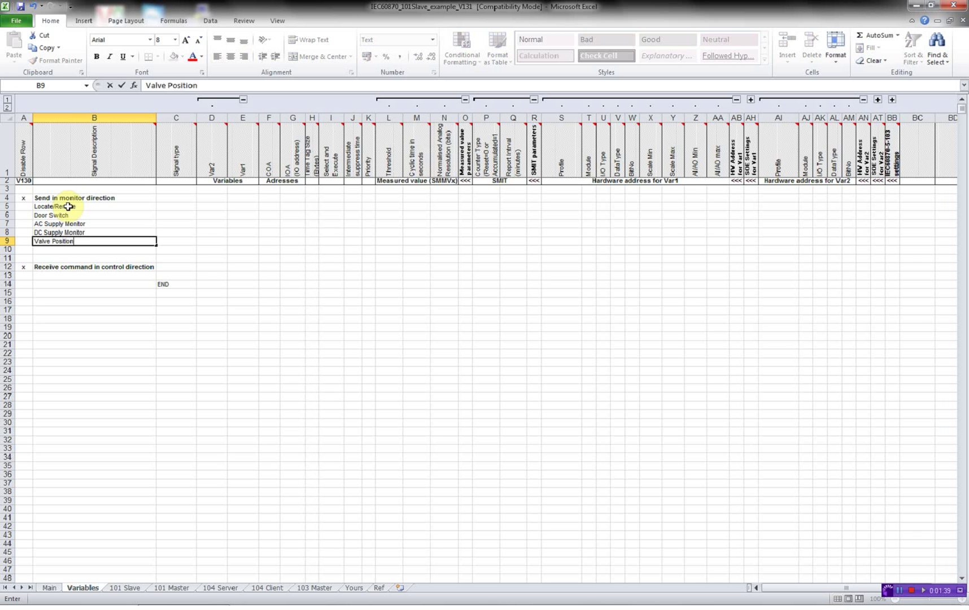
key("Return")
type("Flow")
key("Return")
type("Temperature")
key("Return")
Step: Enter the signal description Valve Control in B13 under the control direction heading
key("Return")
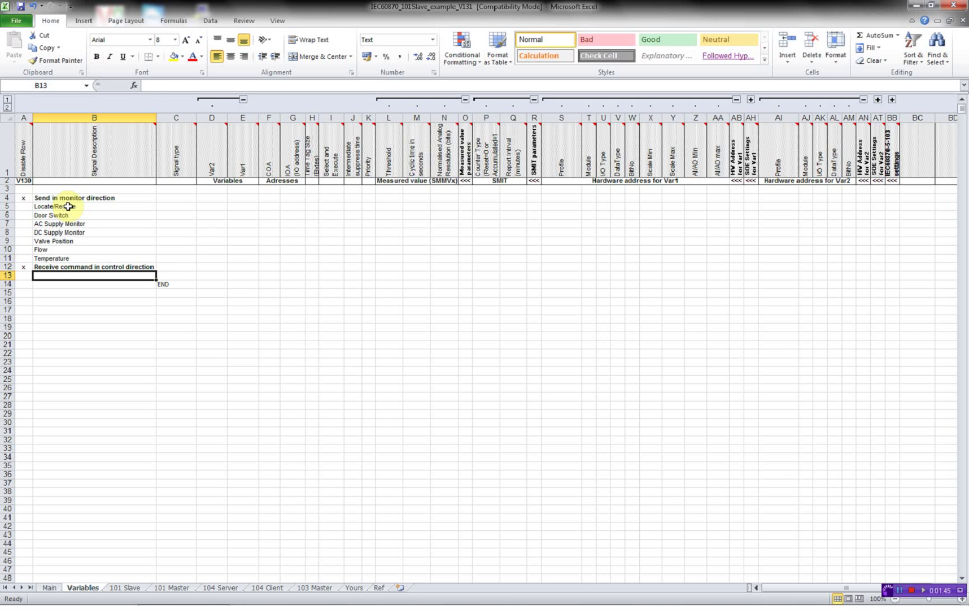
type("Valve Control")
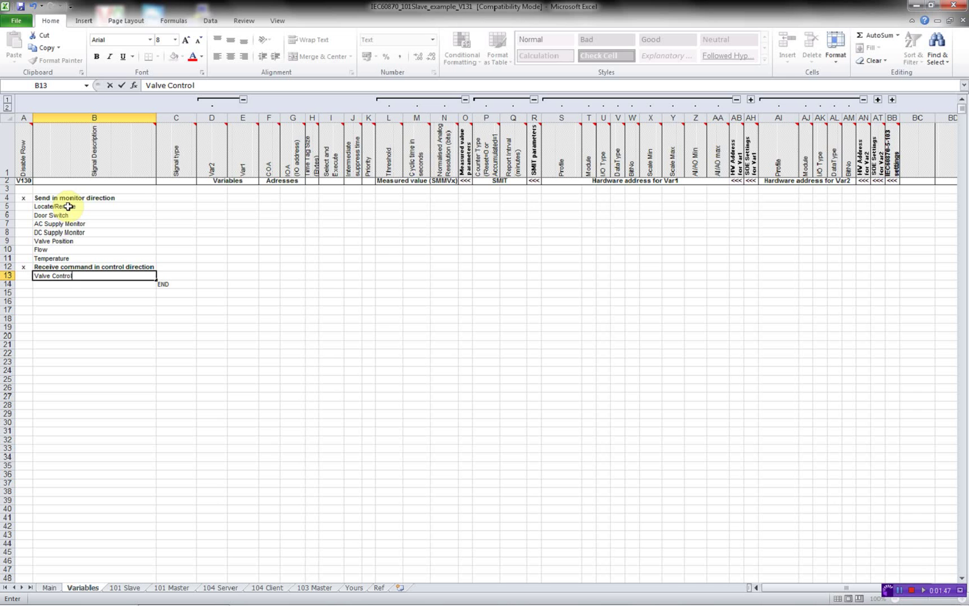
key("Return")
Step: Set the signal type of Locate/Remote and Door Switch to SMSP
key("Up")
key("Up")
key("Up")
key("Up")
key("Up")
key("Up")
key("Up")
key("Up")
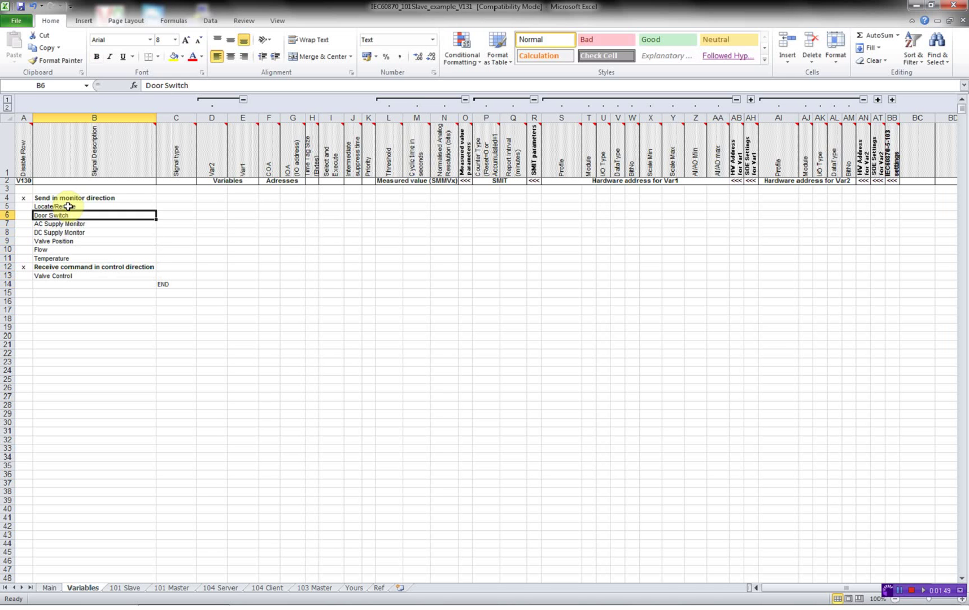
key("Up")
key("Right")
mouse_move(177, 154)
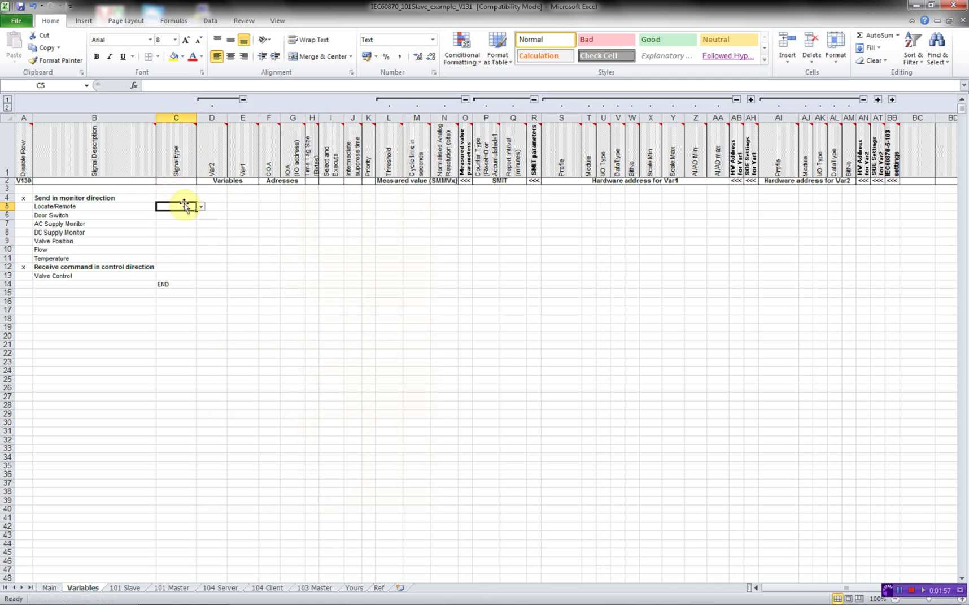
left_click(200, 208)
left_click(188, 214)
left_click(190, 215)
left_click(201, 215)
left_click(188, 219)
Step: Set the signal type of AC Supply Monitor and DC Supply Monitor to SMSP
left_click(193, 224)
left_click(204, 223)
left_click(186, 229)
left_click(191, 232)
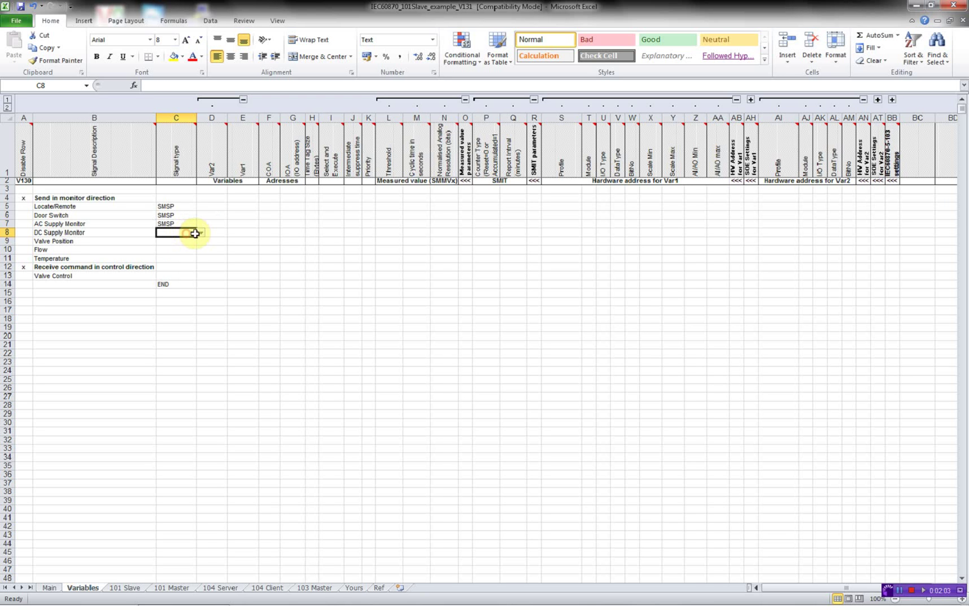
left_click(198, 233)
left_click(187, 238)
Step: Set the signal type of Valve Position to SMDP
left_click(192, 241)
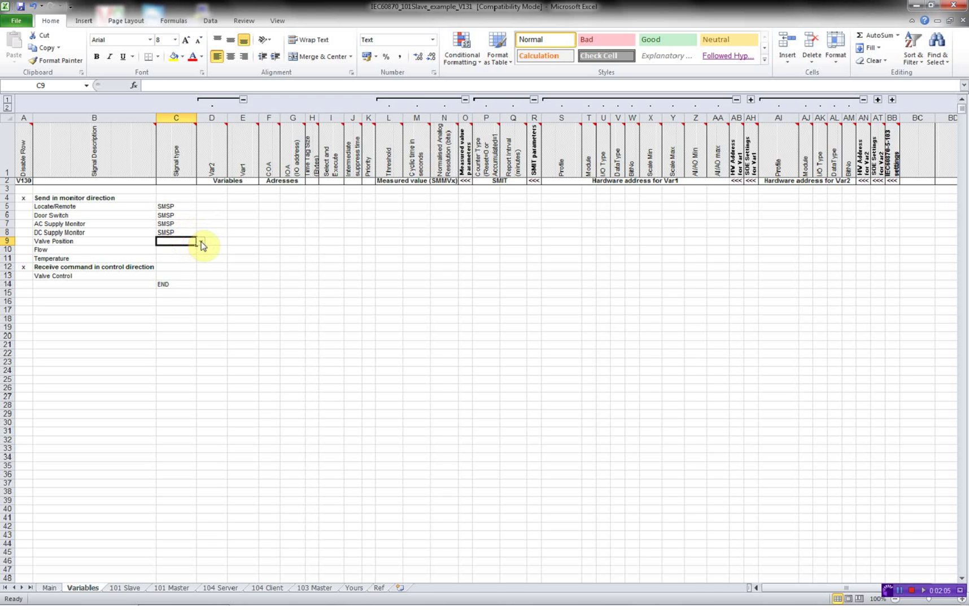
left_click(202, 242)
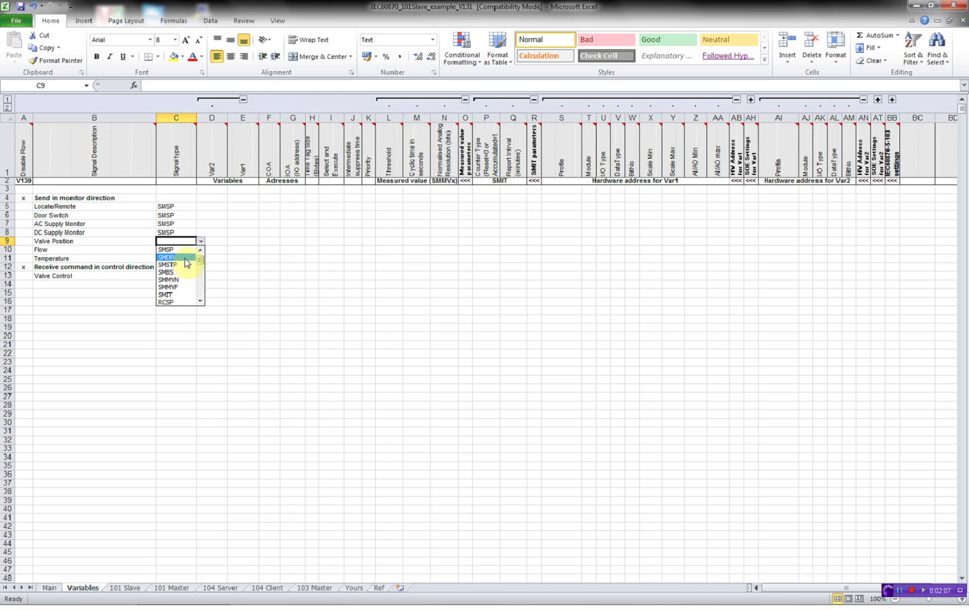
left_click(184, 258)
Step: Set the signal type of Flow and Temperature to SMMVN
left_click(187, 249)
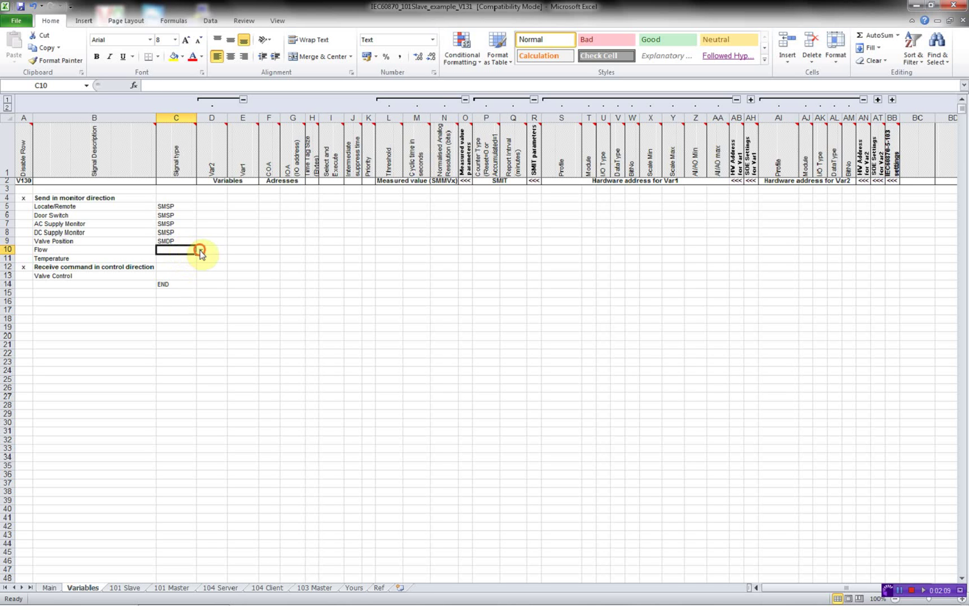
left_click(201, 250)
left_click(187, 288)
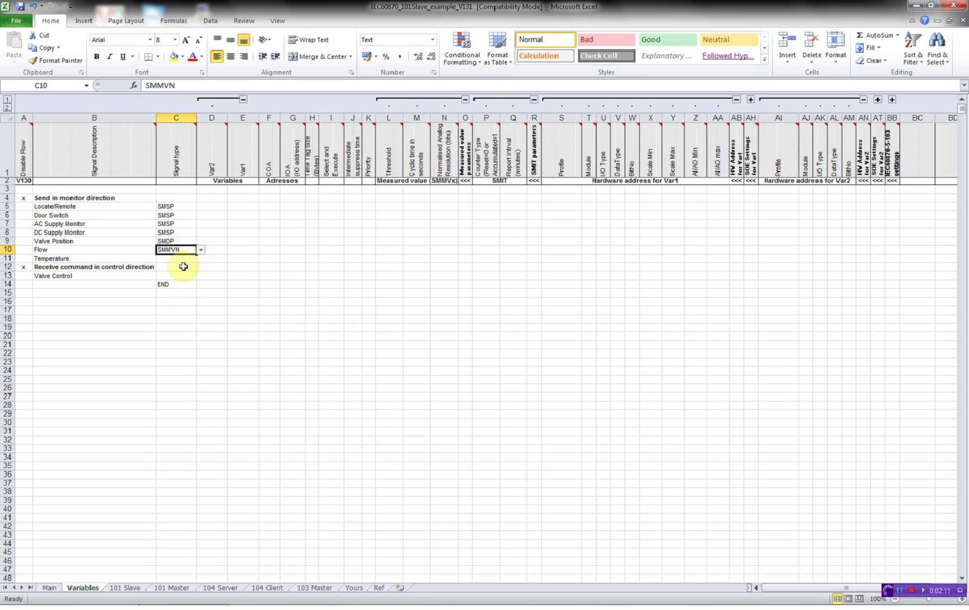
left_click(185, 259)
left_click(201, 258)
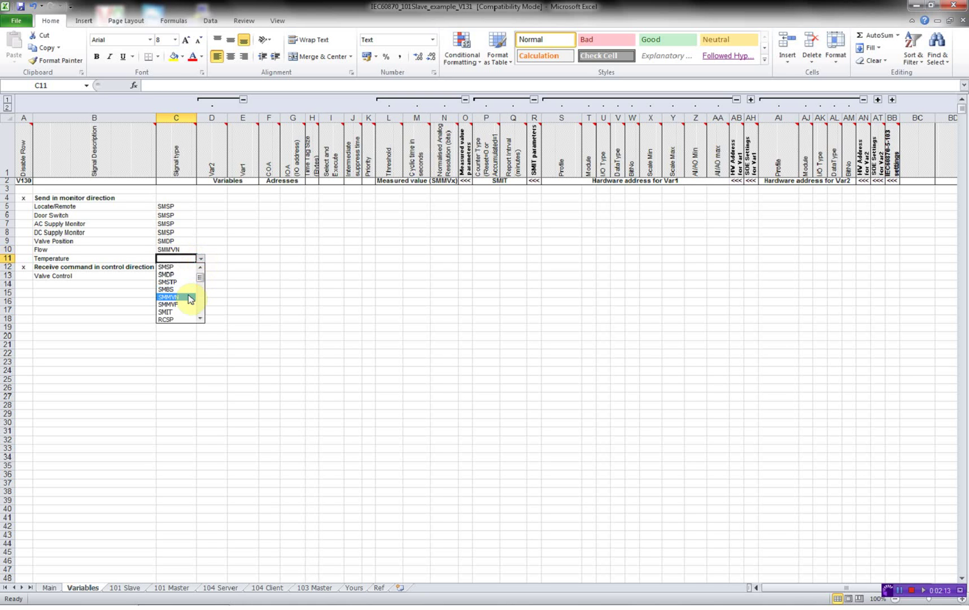
left_click(188, 294)
Step: Set the signal type of Valve Control to RCDP
left_click(185, 277)
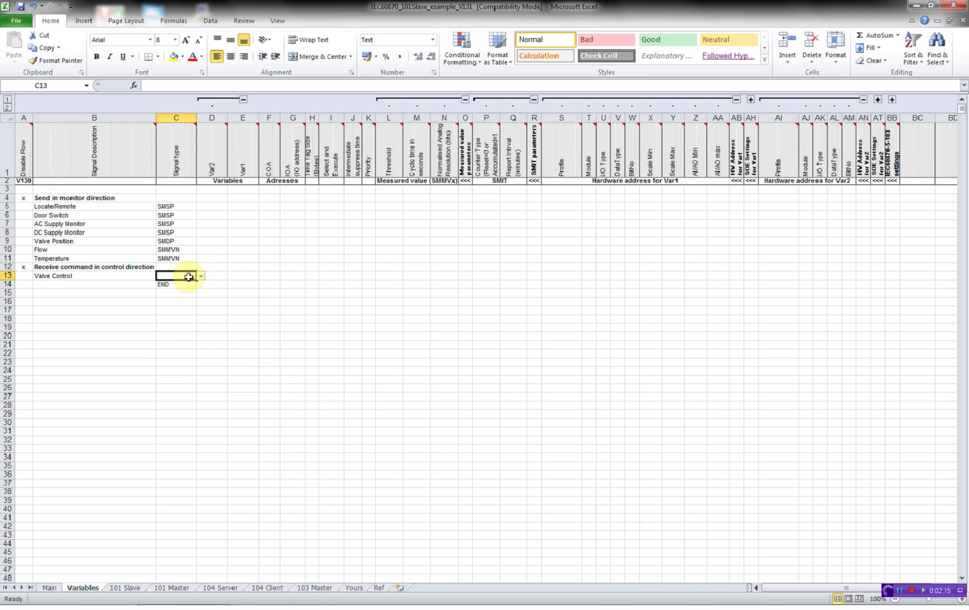
left_click(200, 276)
left_click(200, 337)
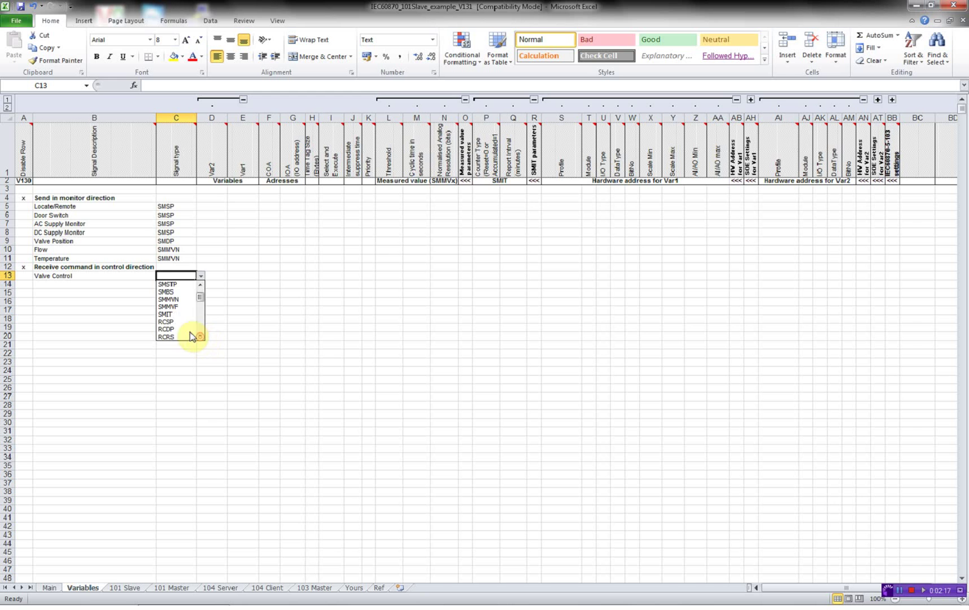
left_click(189, 328)
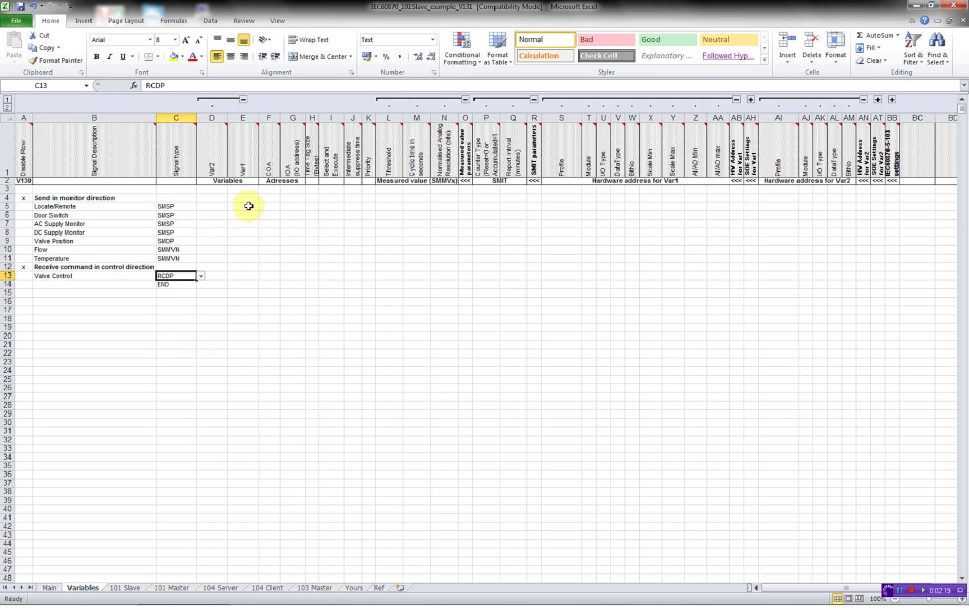
Step: Set the Var1 variable of Locate/Remote to DI0_0 and of Door Switch to DI0_1
left_click(248, 206)
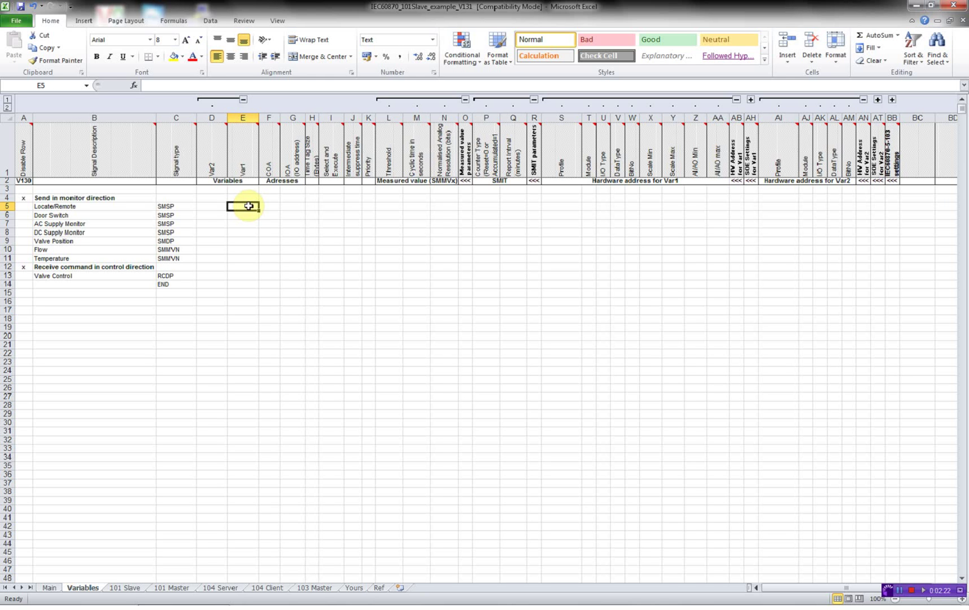
type("DI0_0")
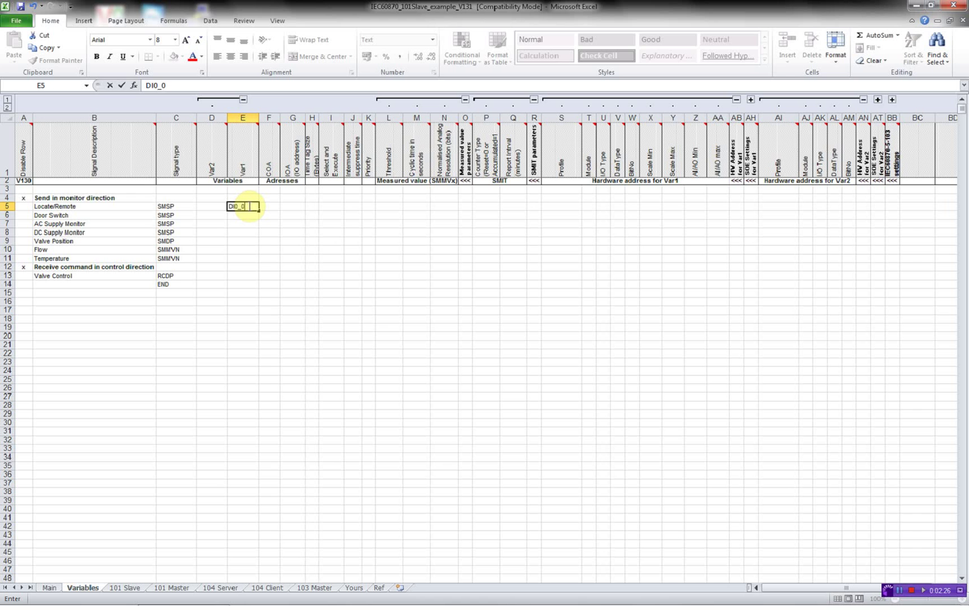
key("Return")
type("DI0_1")
key("Return")
Step: Set the Var1 variable of AC Supply Monitor to DI0_2 and of DC Supply Monitor to DI0_3
type("D")
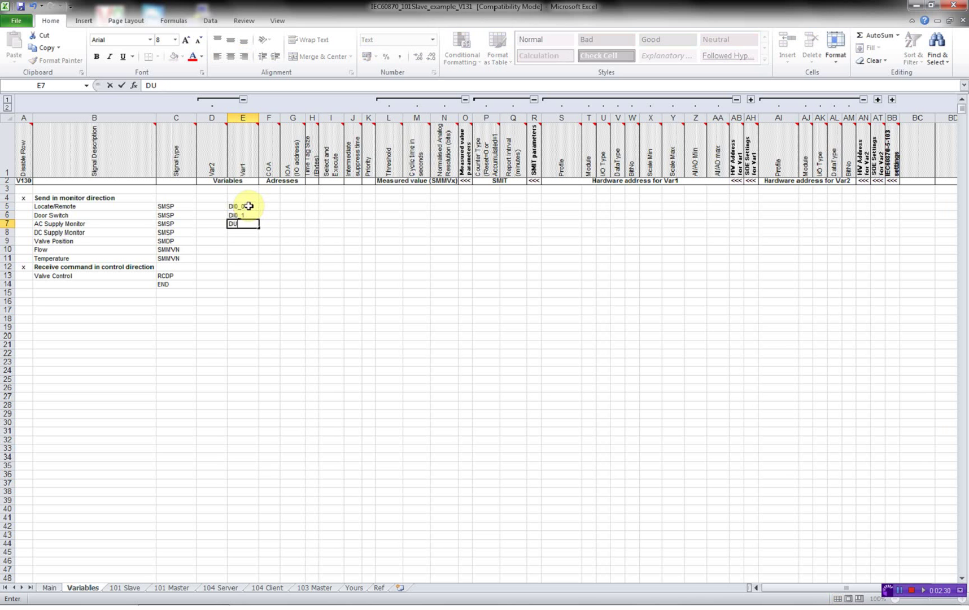
type("I0_2")
key("Return")
type("DU")
key("BackSpace")
type("I0_3")
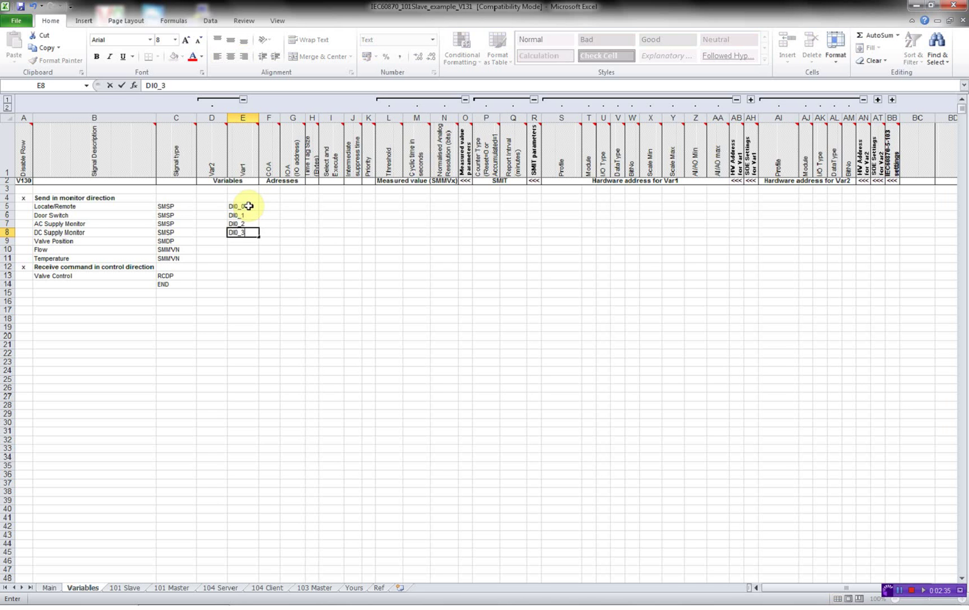
key("Return")
Step: Set the Valve Position variables to DI0_4 for Var1 and DI0_5 for Var2
type("DI0_4")
key("Return")
key("Up")
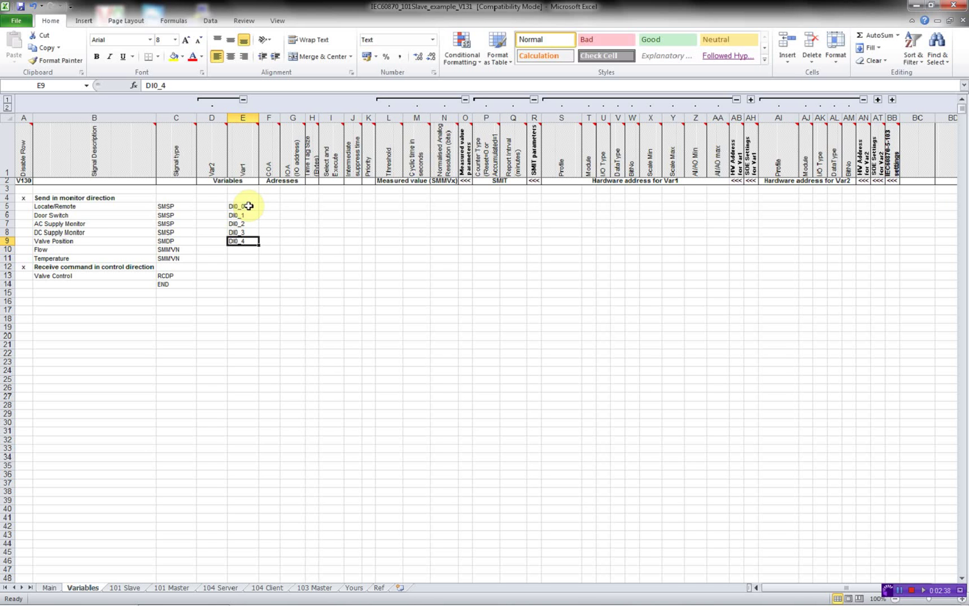
key("Left")
key("Left")
key("Right")
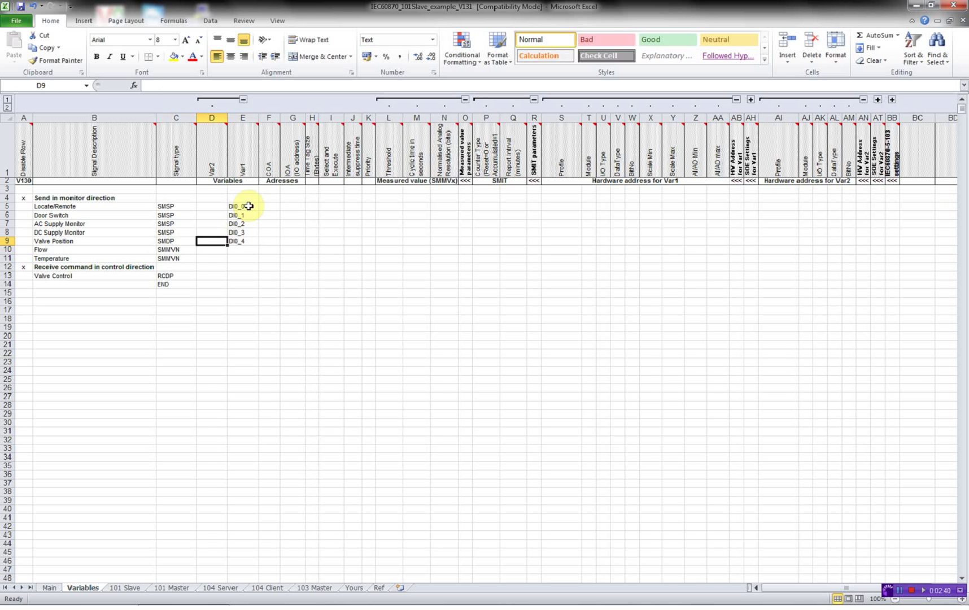
key("Right")
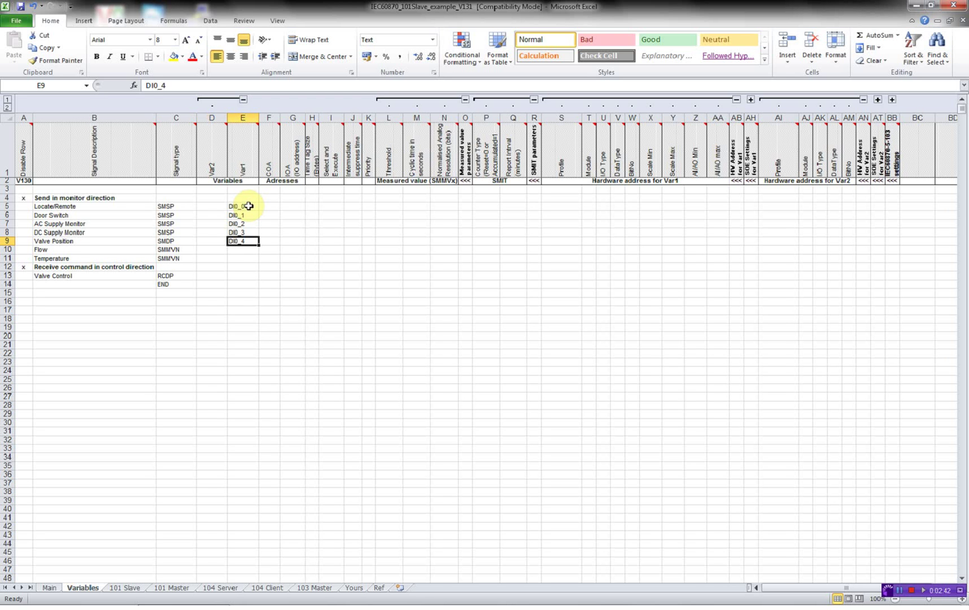
left_click(213, 241)
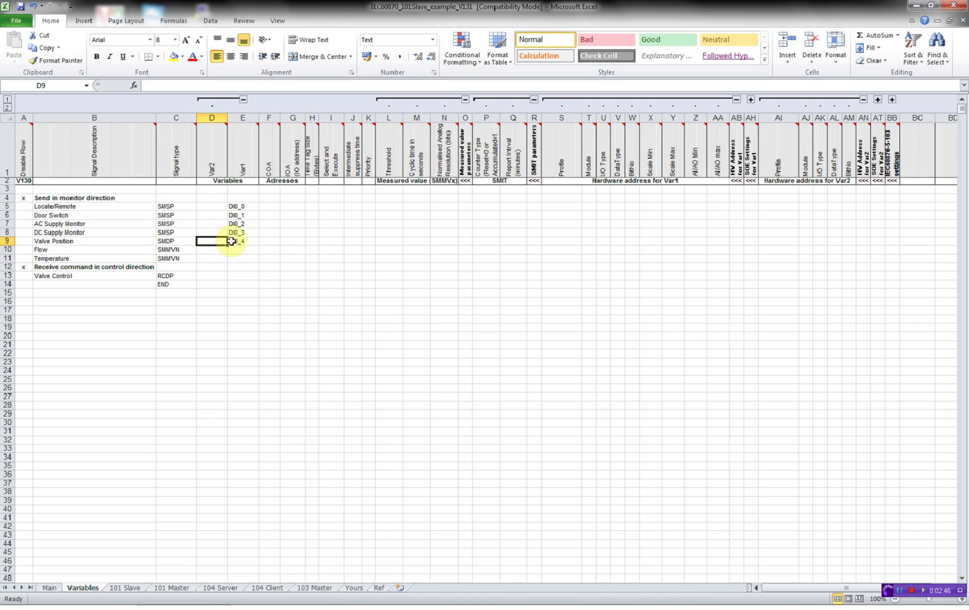
left_click(238, 241)
mouse_move(221, 138)
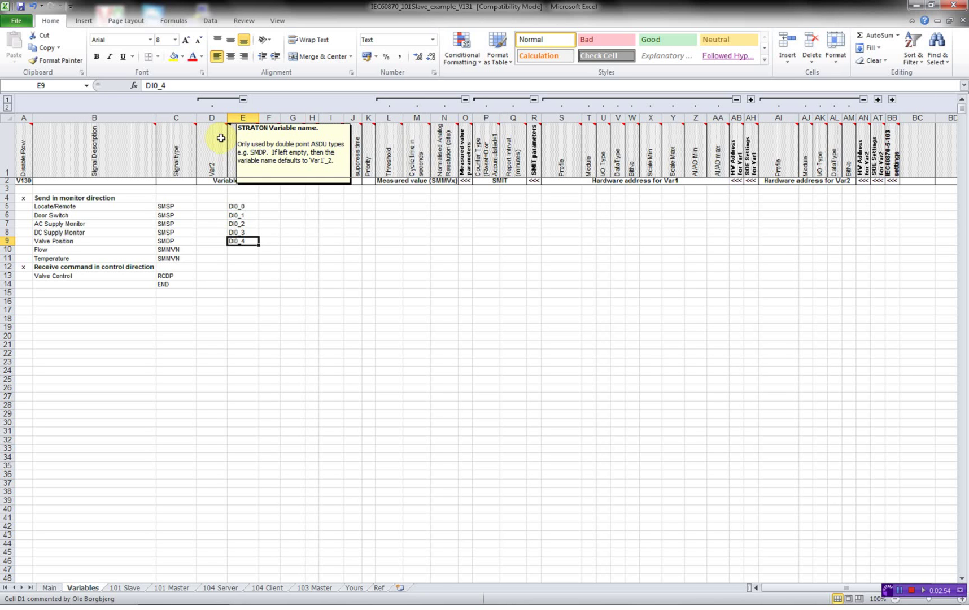
left_click(210, 243)
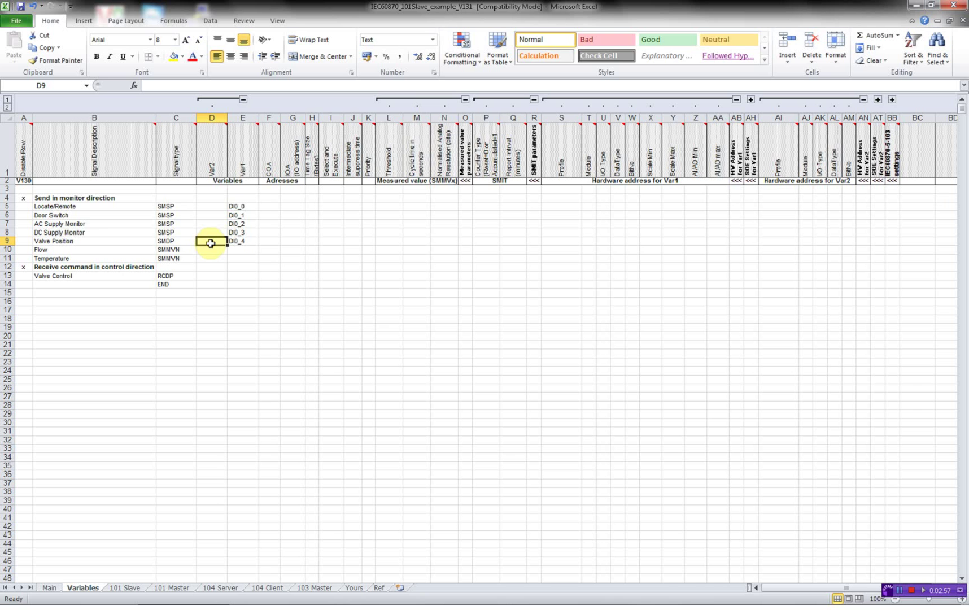
type("DI0_5")
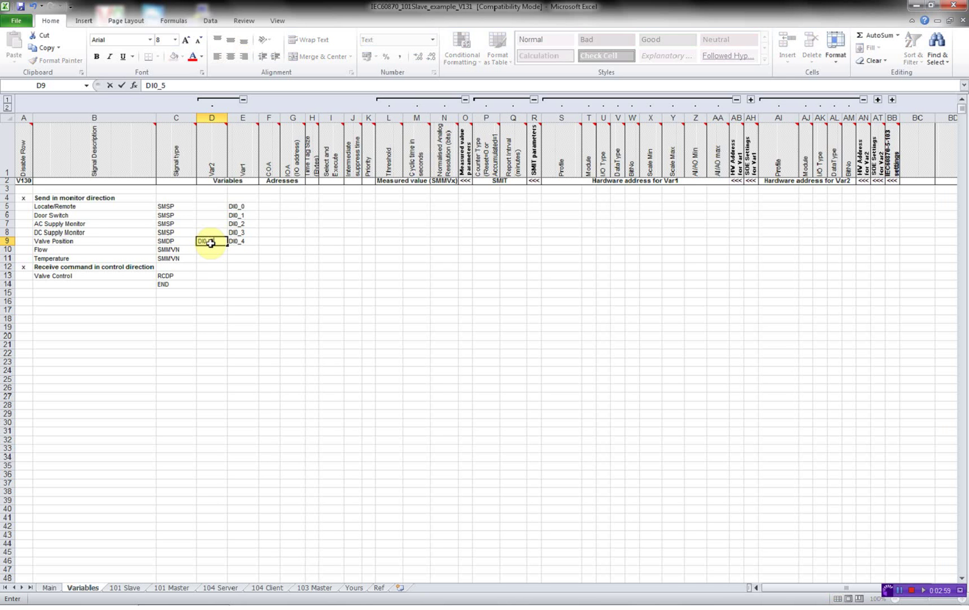
key("Return")
Step: Set the Var1 variable of Flow to AI0_0 and of Temperature to AI0_1
key("Right")
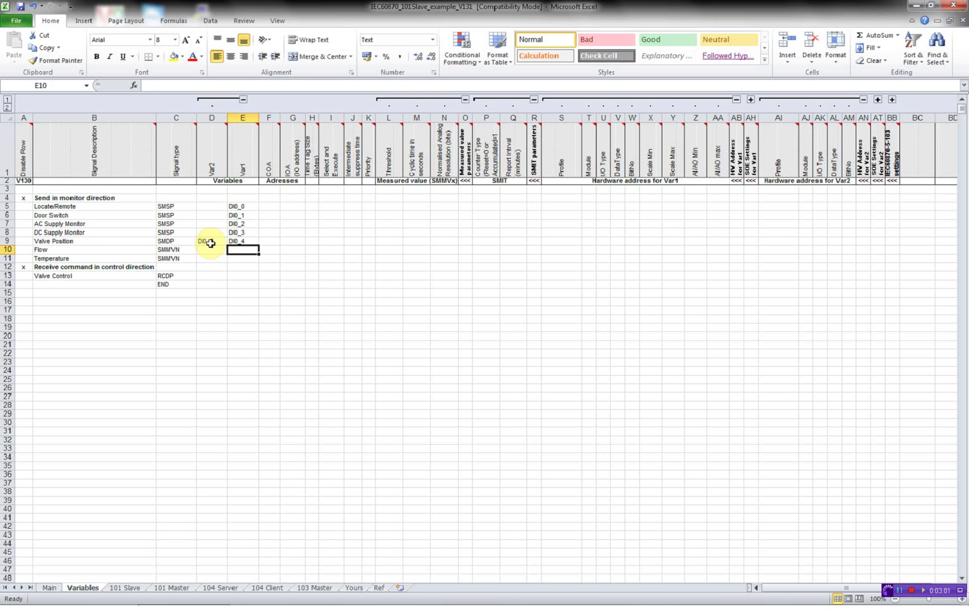
type("AI0_0")
key("Return")
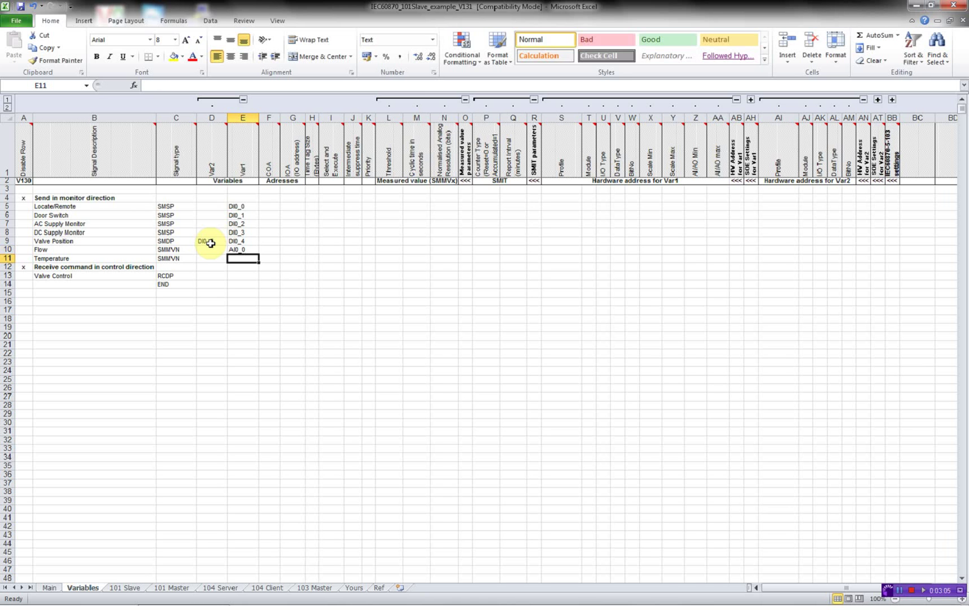
type("AI0_1")
key("Return")
Step: Set the Valve Control variables to DO0_0 for Var1 and DO0_1 for Var2
key("Return")
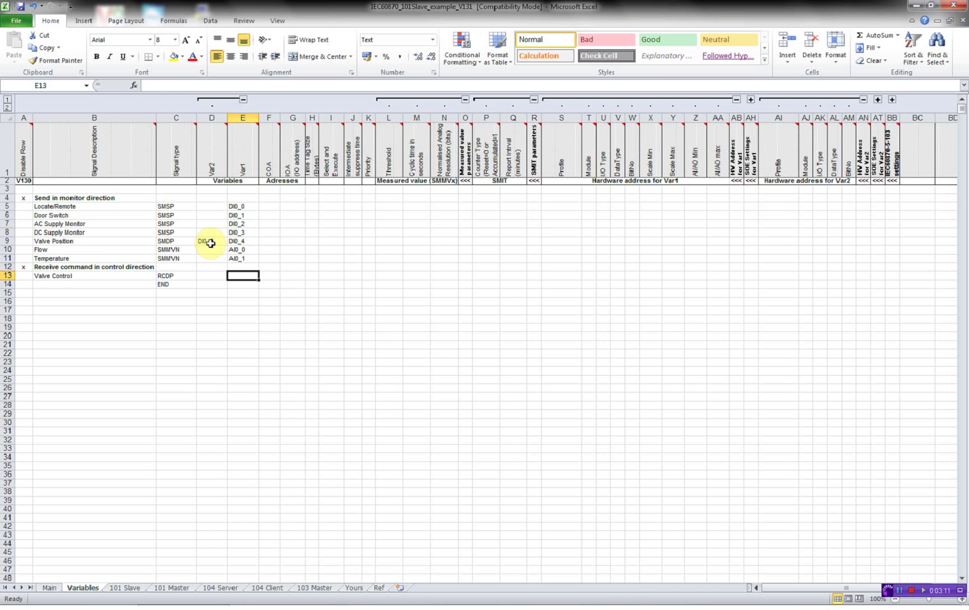
type("DO")
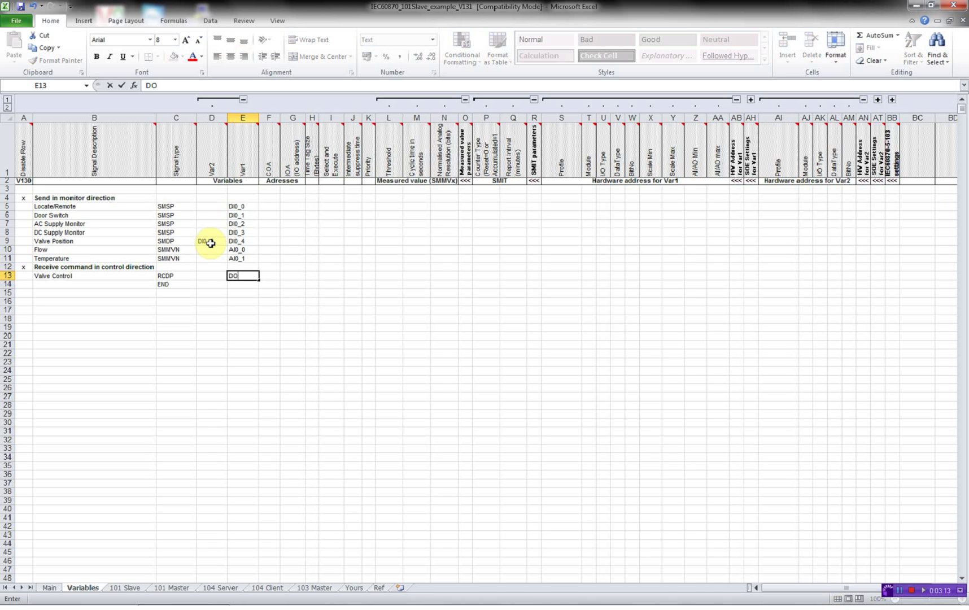
type("0_0")
key("Left")
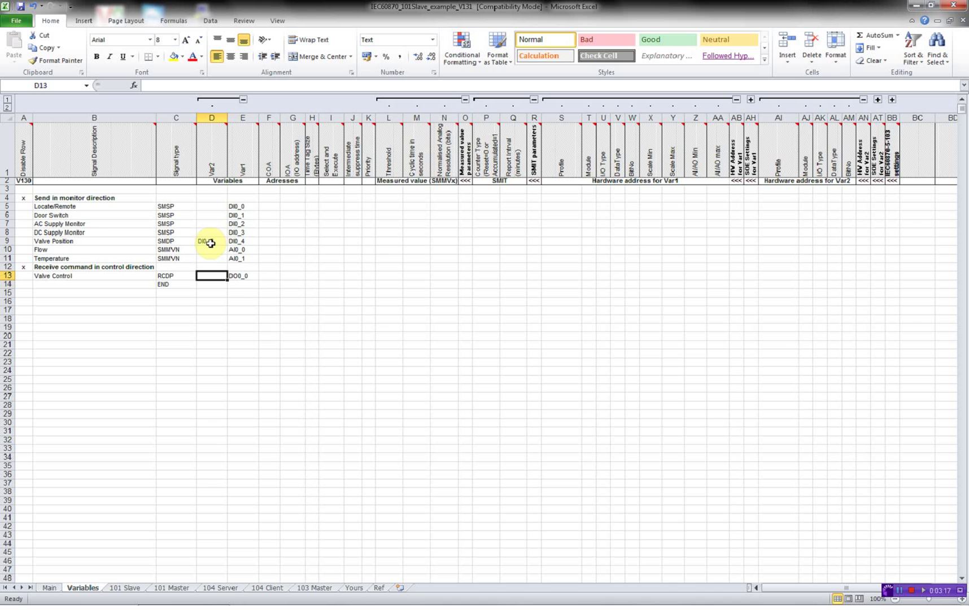
type("D")
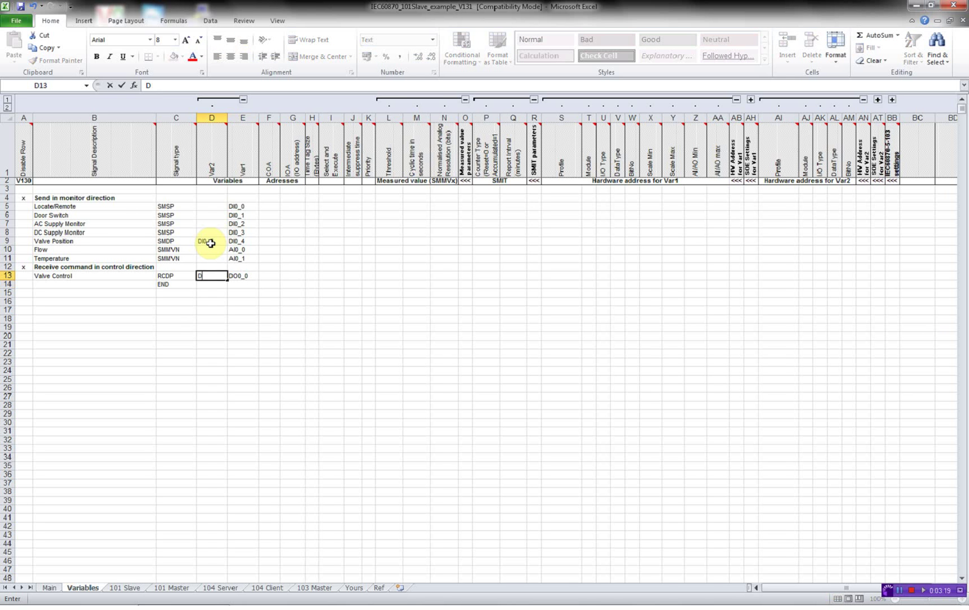
type("O0_1")
key("Return")
Step: Set the COA address to 1 for all monitor signals and Valve Control, leaving the section heading row empty
key("Up")
key("Up")
key("Up")
key("Up")
key("Up")
key("Up")
key("Up")
key("Up")
key("Up")
key("Right")
key("Right")
type("1")
key("Return")
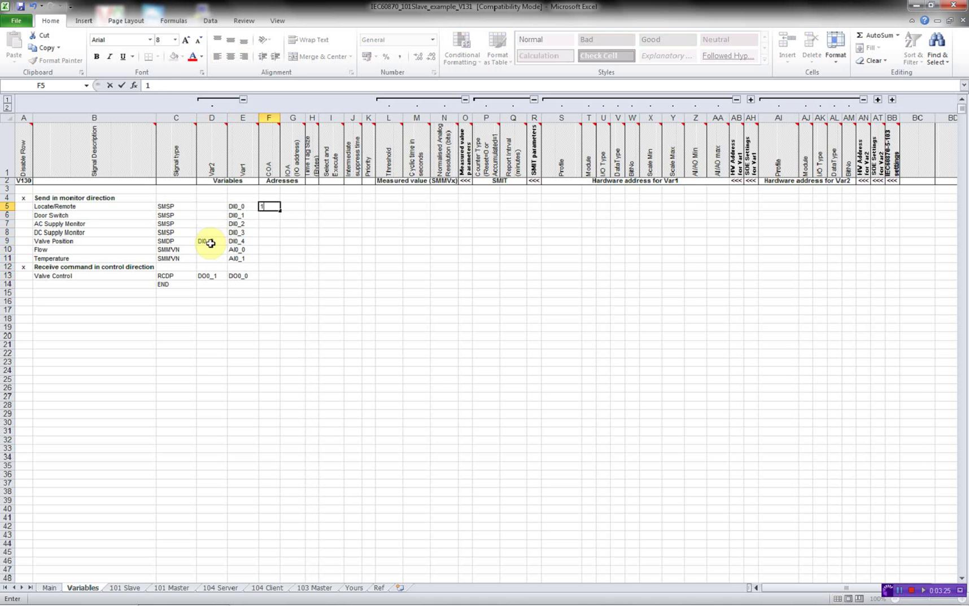
type("1 1 1 1 1 1")
key("Return")
key("Return")
type("1")
Step: Set the IOA addresses of Locate/Remote, Door Switch, AC Supply Monitor and DC Supply Monitor to 1, 2, 3 and 4
key("Right")
key("Up")
key("Up")
key("Up")
key("Up")
key("Up")
key("Up")
key("Up")
key("Up")
type("1 2 3 4")
key("Return")
Step: Set the IOA addresses to 2001 for Valve Position, 4001 for Flow, 4002 for Temperature and 3001 for Valve Control
type("2001")
key("Return")
type("4001")
type("002")
key("Return")
key("Return")
type("3001")
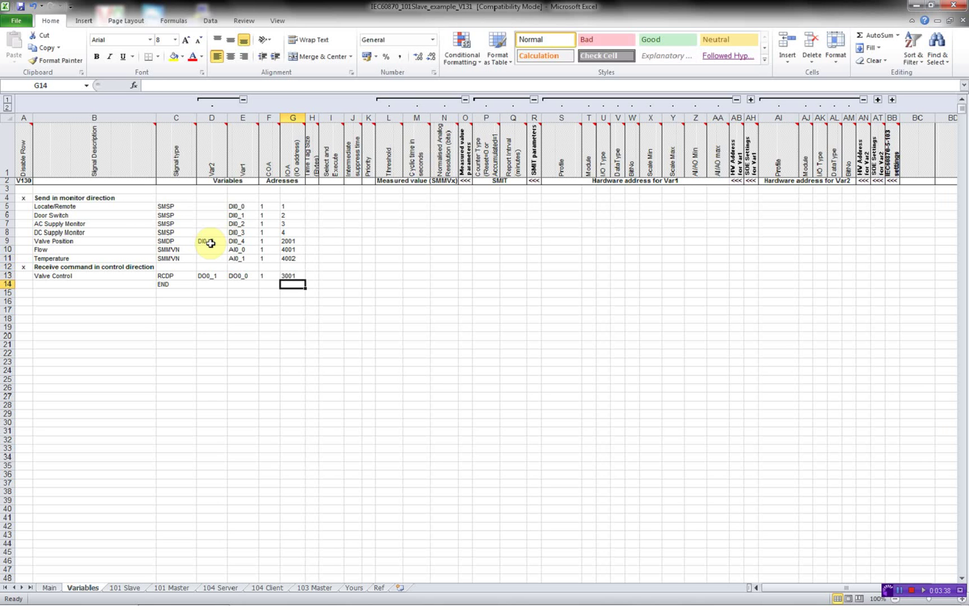
Step: Set the time tag size to 7 bytes for all monitor signals and Valve Control
key("Up")
key("Up")
key("Up")
key("Up")
key("Up")
key("Up")
key("Up")
key("Up")
key("Right")
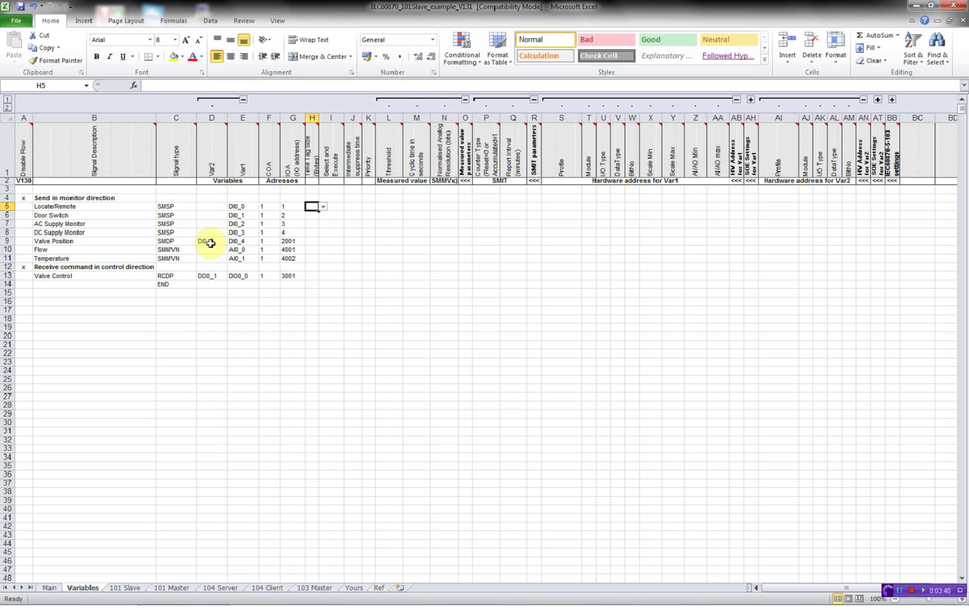
type("7")
key("Return")
type("7")
key("Return")
type("7")
key("Return")
type("7")
key("Return")
type("7")
key("Return")
type("7")
key("Return")
type("7")
key("Return")
key("Return")
type("7")
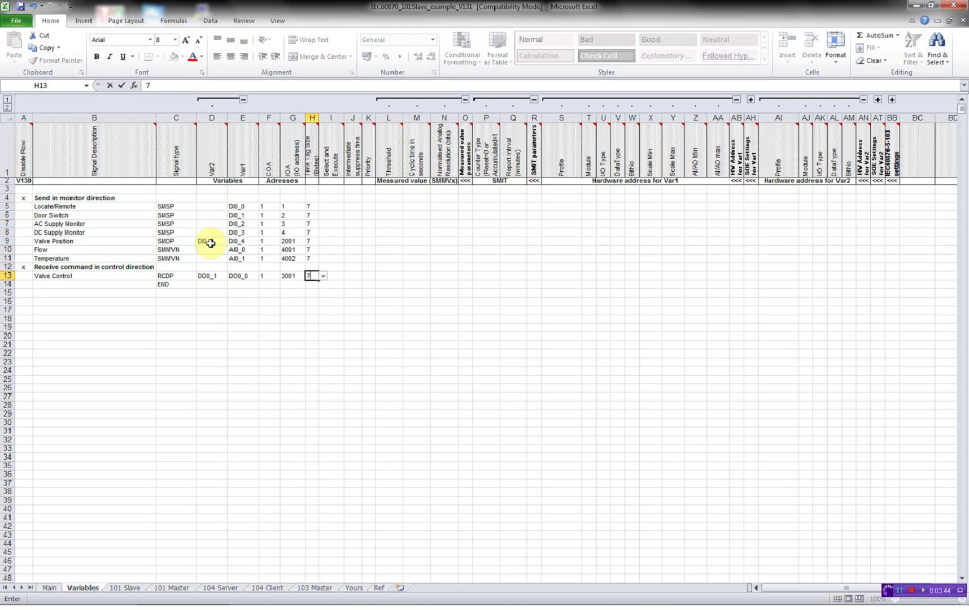
Step: Set Select and Execute to False for Valve Control
key("Up")
key("Up")
key("Up")
key("Down")
key("Down")
key("Down")
key("Right")
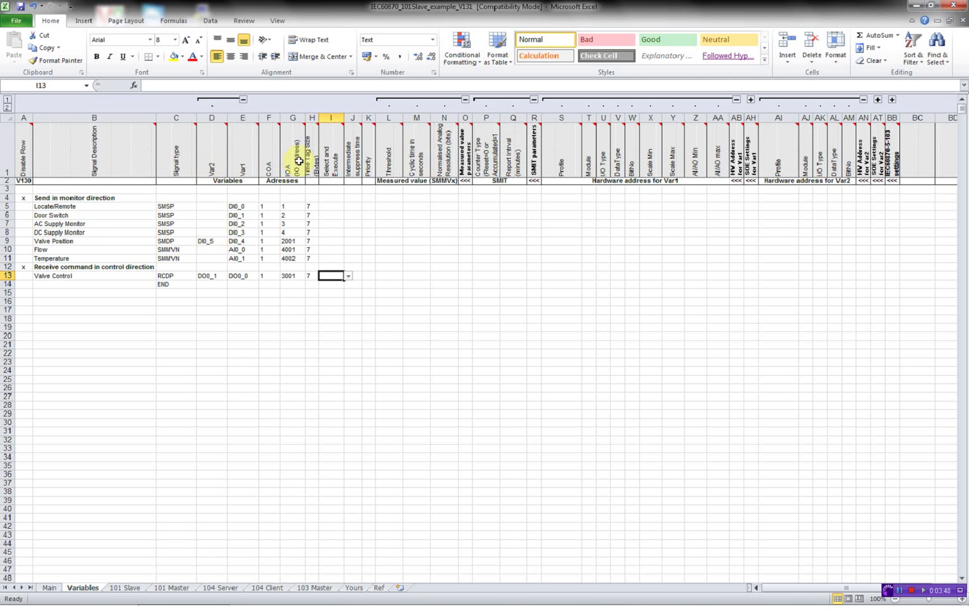
mouse_move(337, 146)
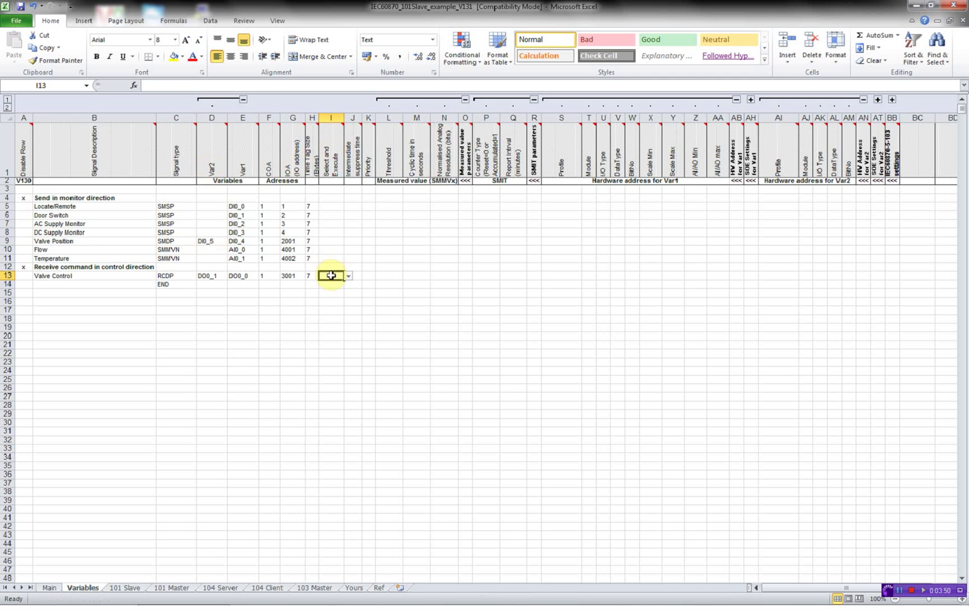
type("False")
key("Return")
Step: Set the measured value threshold of Flow and Temperature to 5
key("Up")
key("Up")
key("Up")
key("Up")
key("Right")
key("Right")
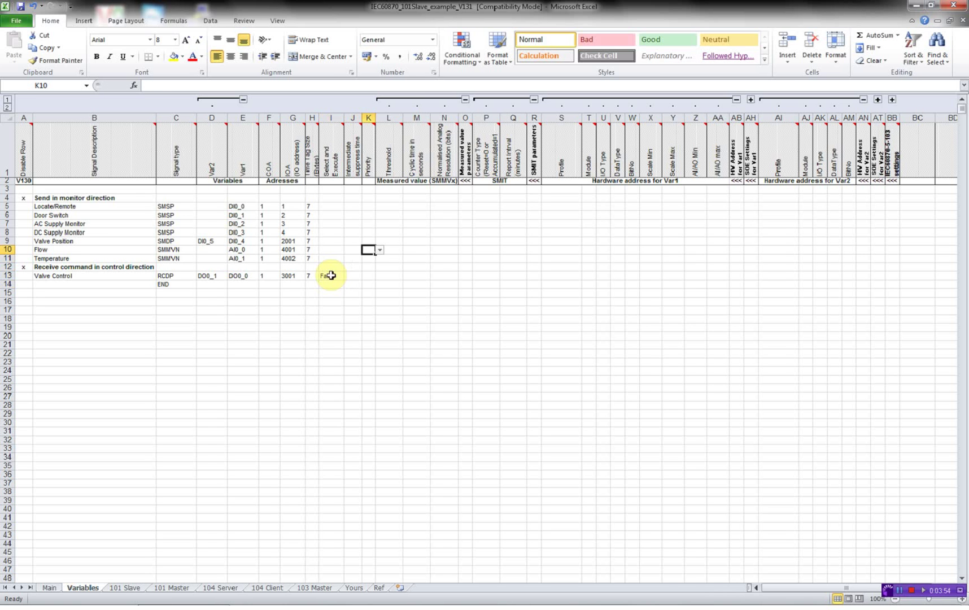
key("Right")
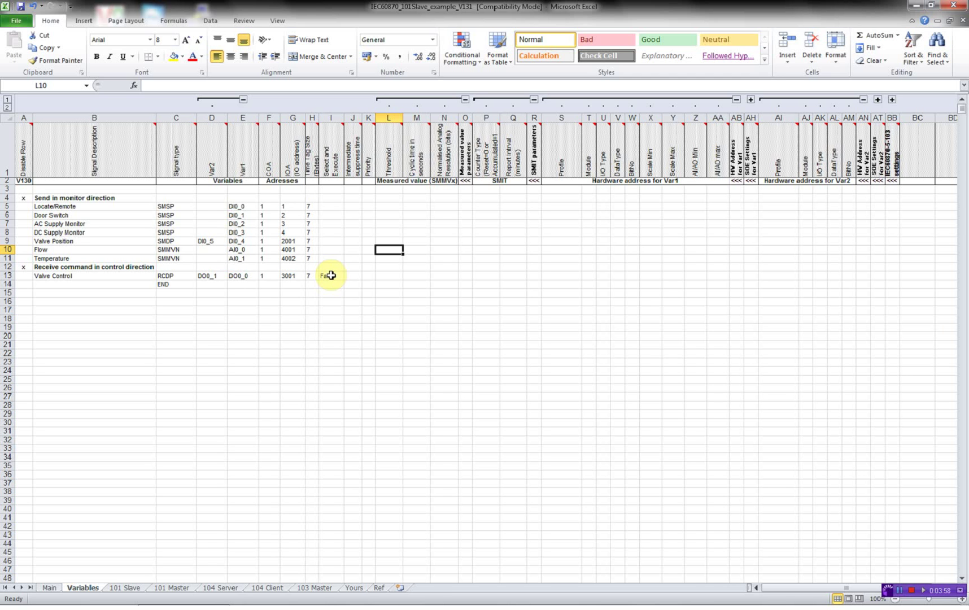
type("5")
key("Return")
type("5")
Step: Set the cyclic time of Flow and Temperature to 0 seconds
key("Up")
key("Right")
type("0")
key("Return")
type("0")
Step: Set the normalised analog resolution of Flow and Temperature to 14 bits
key("Up")
key("Right")
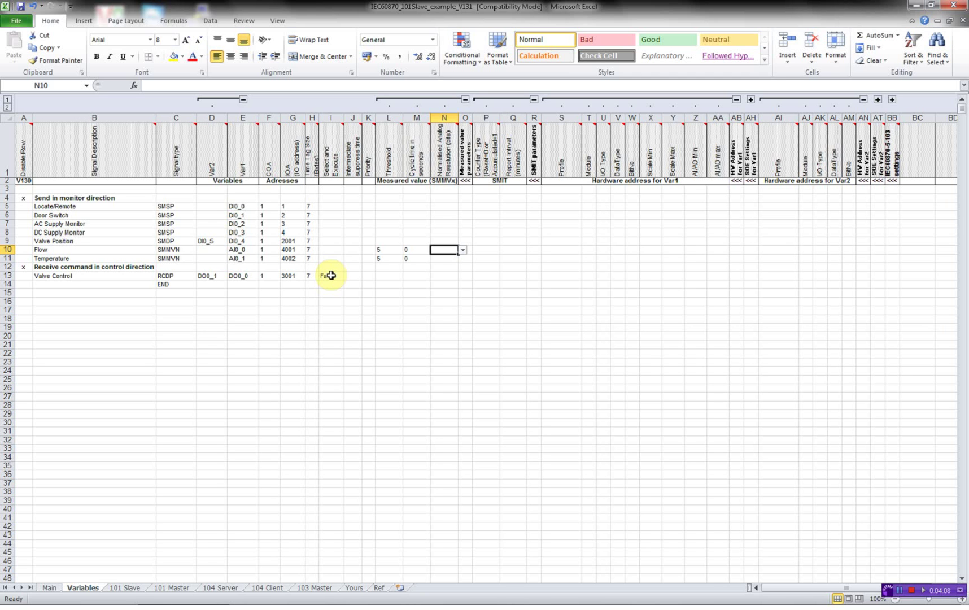
type("14")
key("Return")
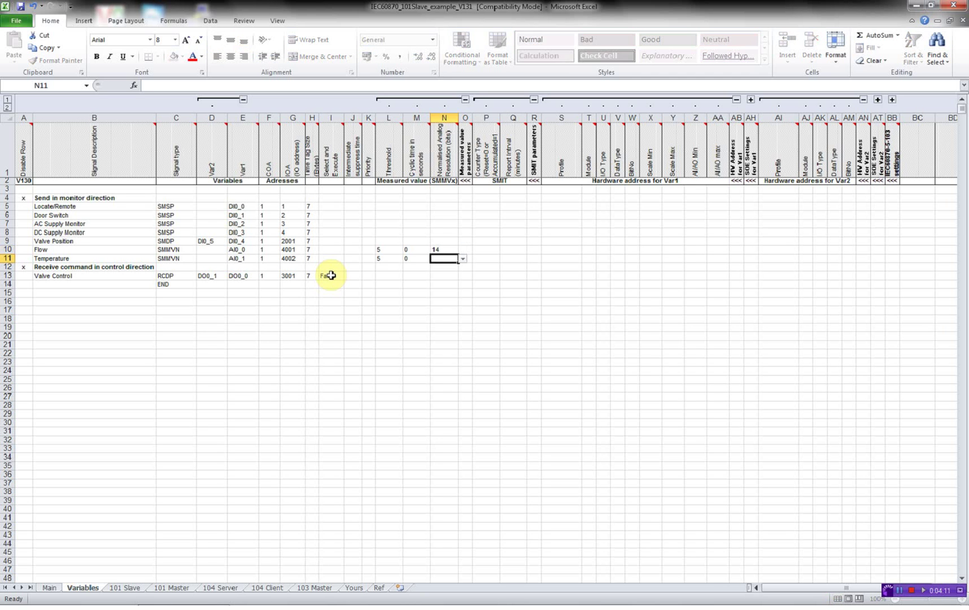
type("14")
key("Up")
key("Right")
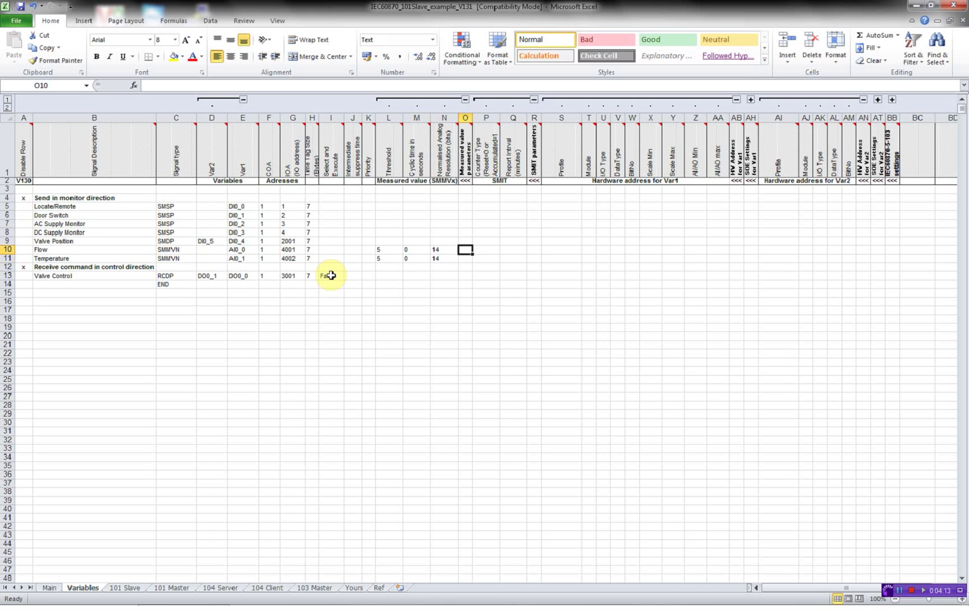
key("Left")
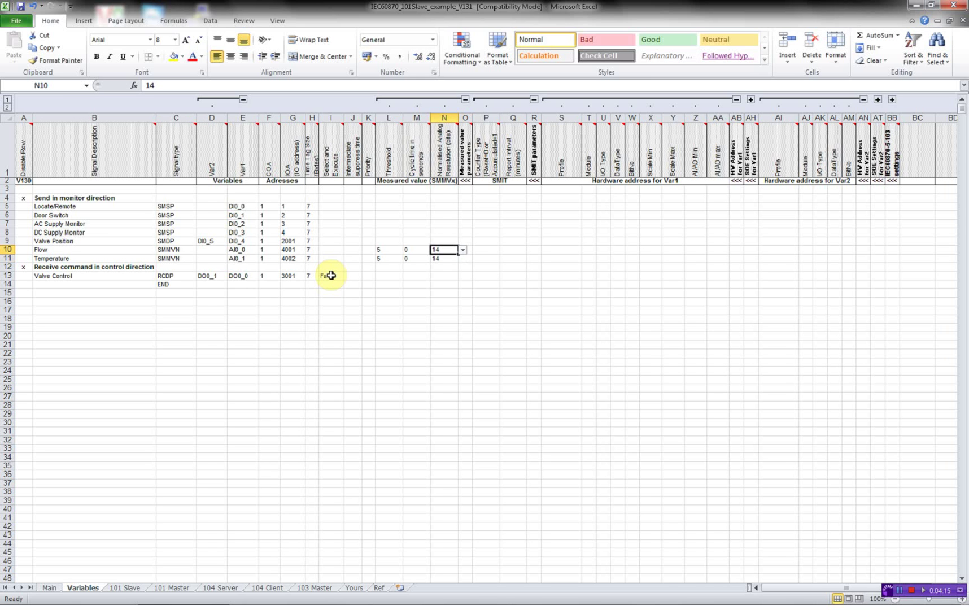
Step: Set the Var1 hardware profile of Locate/Remote and Door Switch to RTU32DigIO2
key("Right")
key("Right")
key("Right")
key("Right")
key("Right")
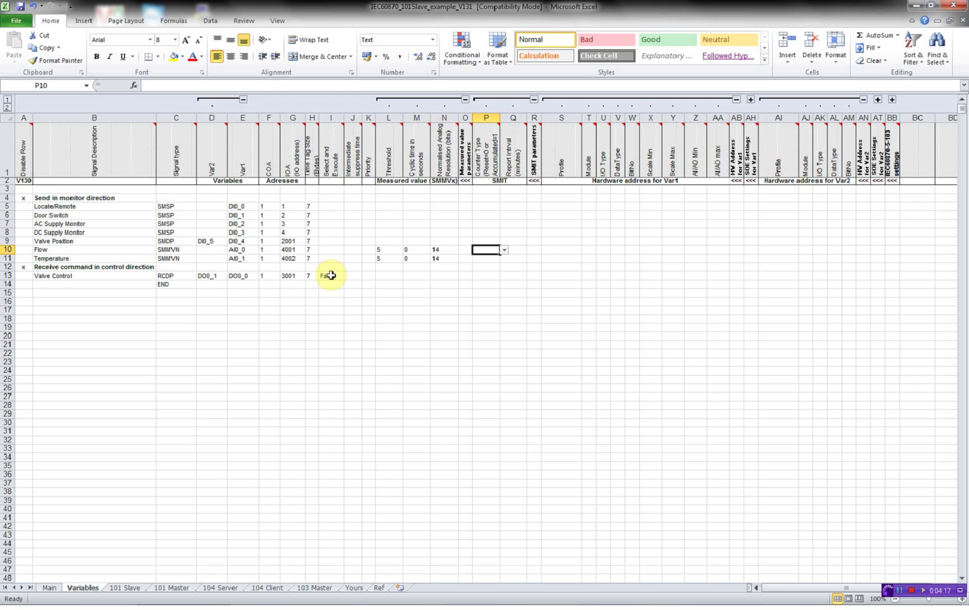
key("Up")
key("Up")
key("Up")
key("Up")
key("Up")
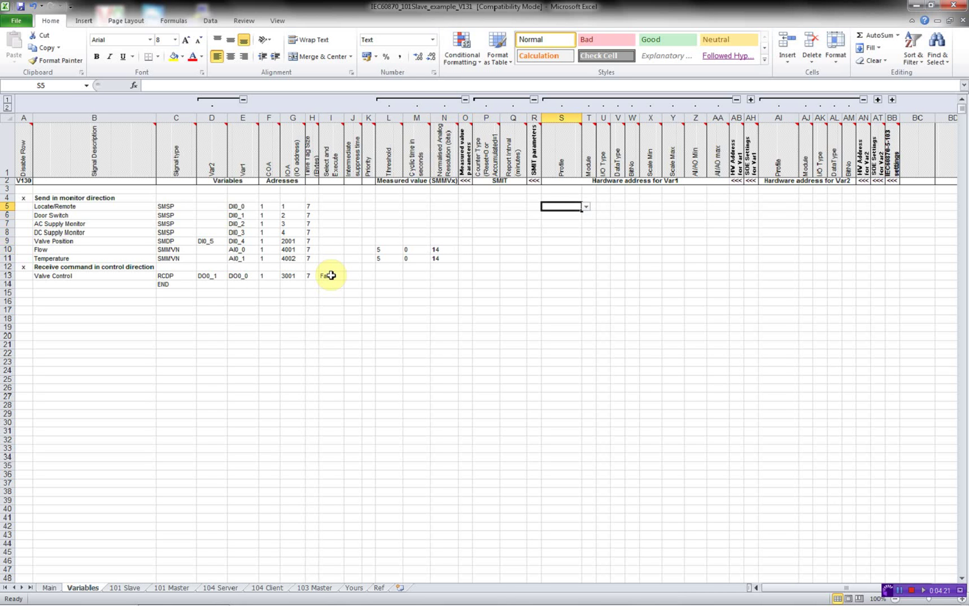
left_click(586, 207)
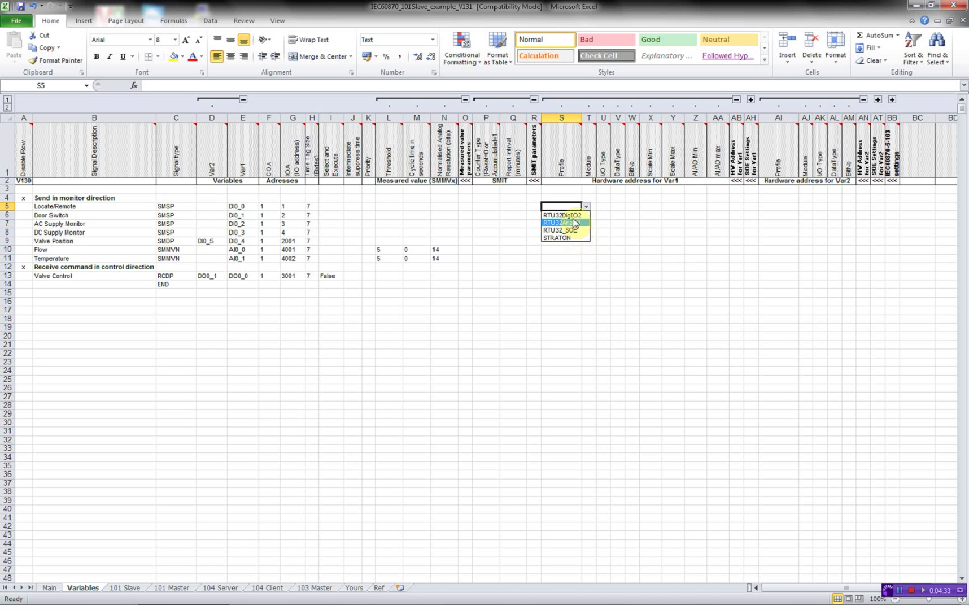
left_click(571, 216)
left_click(573, 218)
left_click(587, 216)
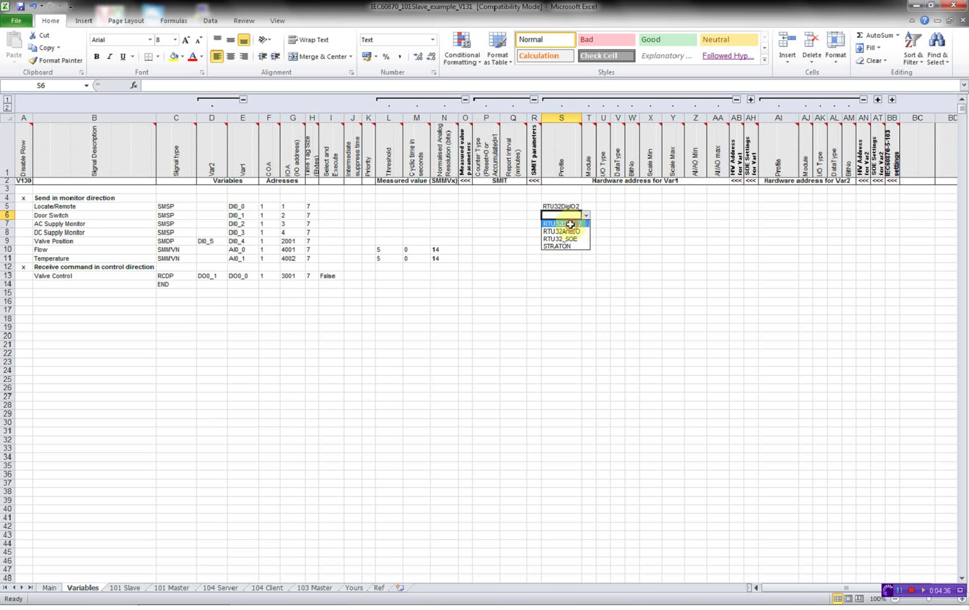
left_click(565, 224)
Step: Set the Var1 hardware profile of AC Supply Monitor, DC Supply Monitor and Valve Position to RTU32DigIO2
left_click(570, 224)
left_click(586, 224)
left_click(573, 232)
left_click(571, 233)
left_click(586, 232)
left_click(571, 242)
left_click(568, 241)
left_click(587, 242)
left_click(573, 250)
Step: Set the Var1 hardware profile of Flow and Temperature to RTU32AnaIO
left_click(570, 249)
left_click(587, 250)
left_click(571, 263)
left_click(571, 259)
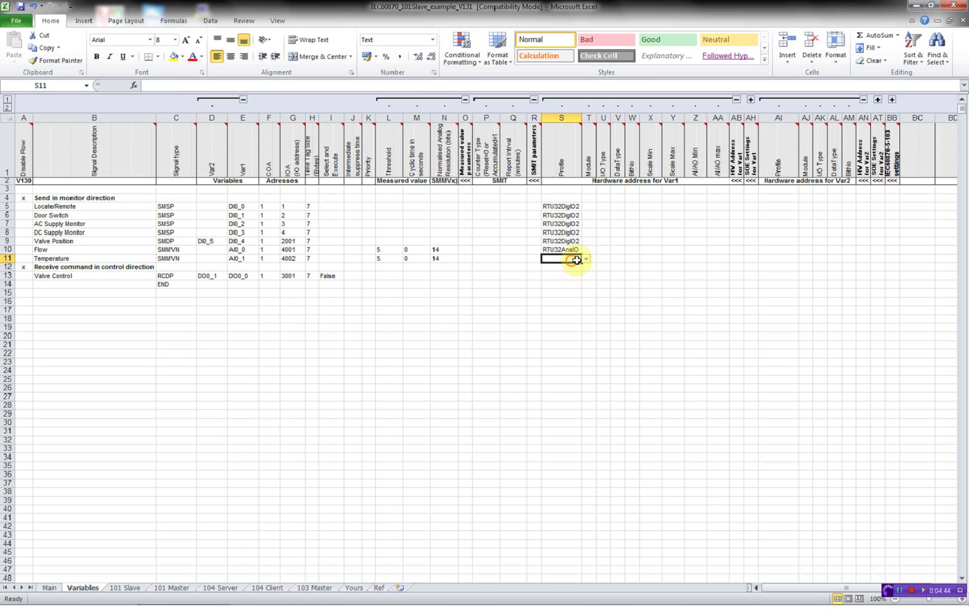
left_click(586, 258)
left_click(569, 272)
Step: Set the Var1 hardware profile of Valve Control to RTU32DigIO2
left_click(567, 275)
left_click(586, 276)
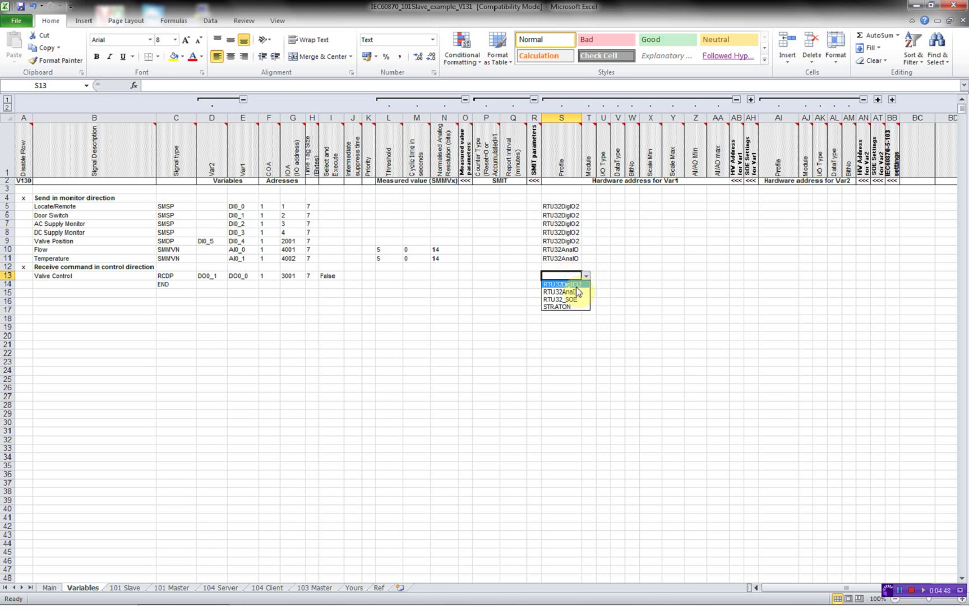
left_click(571, 284)
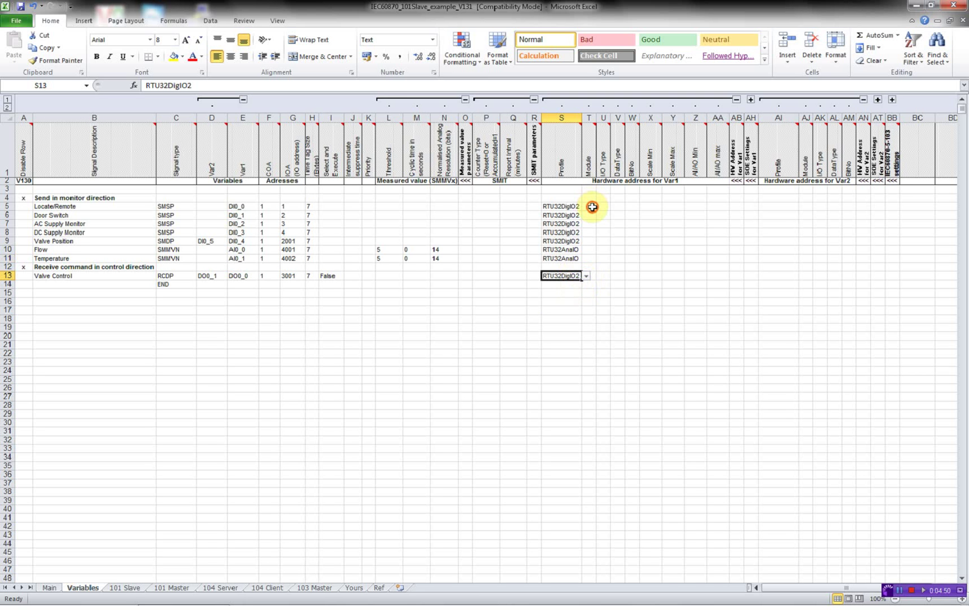
Step: Set the Var1 module number to 0 for the five signals from Locate/Remote through Valve Position
left_click(592, 207)
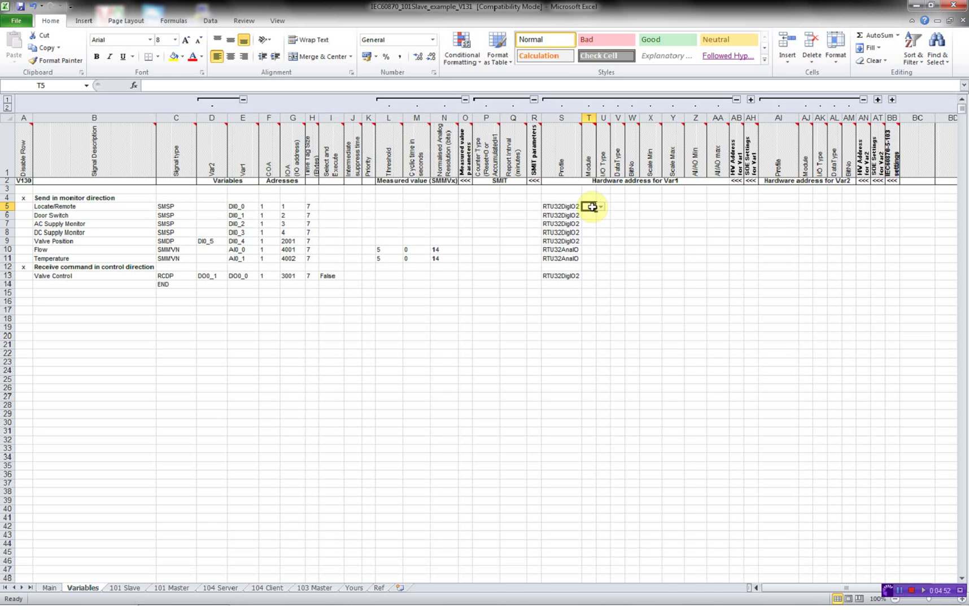
type("0")
key("Return")
type("0")
key("Return")
type("0")
key("Return")
type("0")
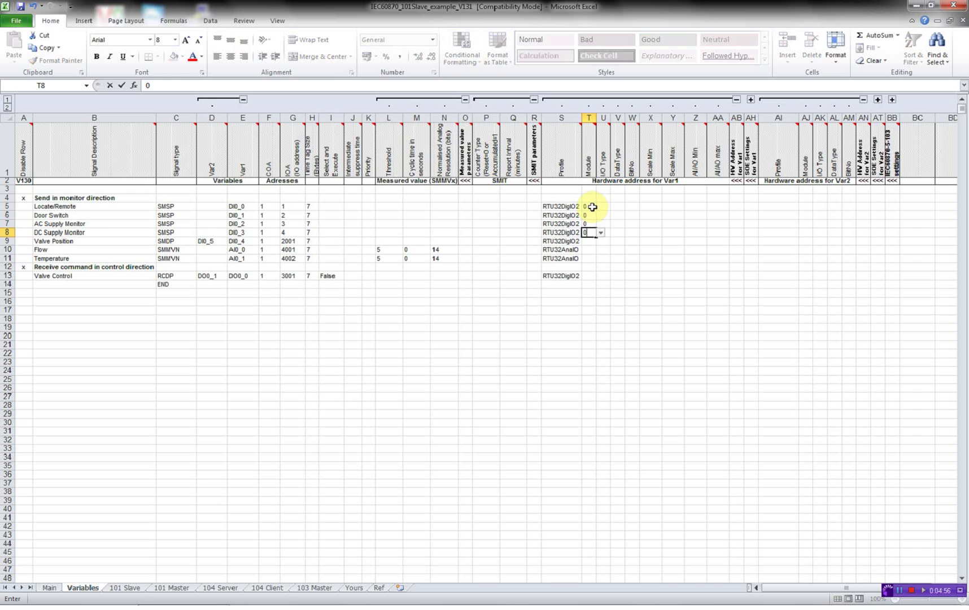
key("Return")
type("0")
key("Return")
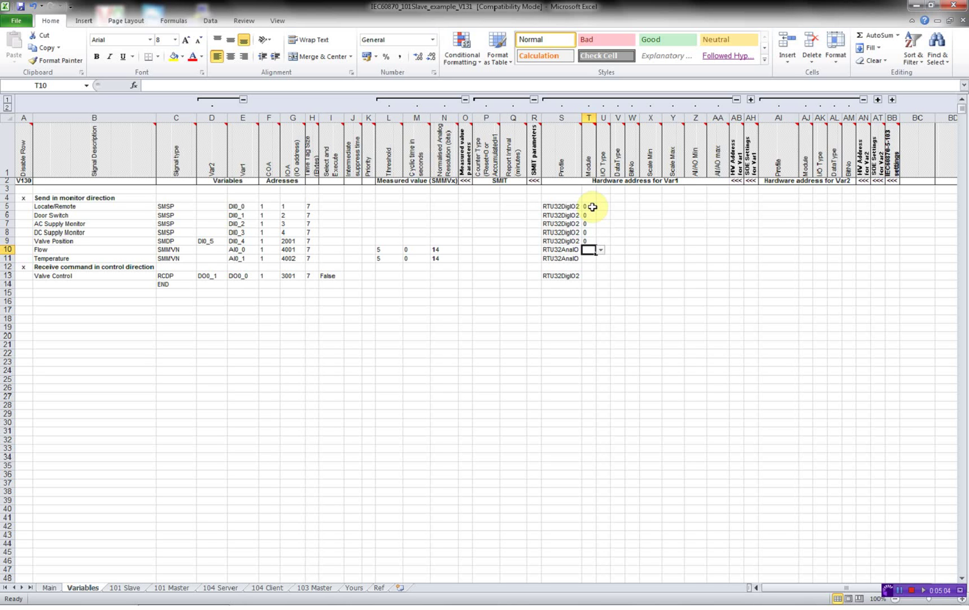
Step: Set the Var1 module number to 0 for Flow, 1 for Temperature and 0 for Valve Control
type("0")
key("Return")
type("1")
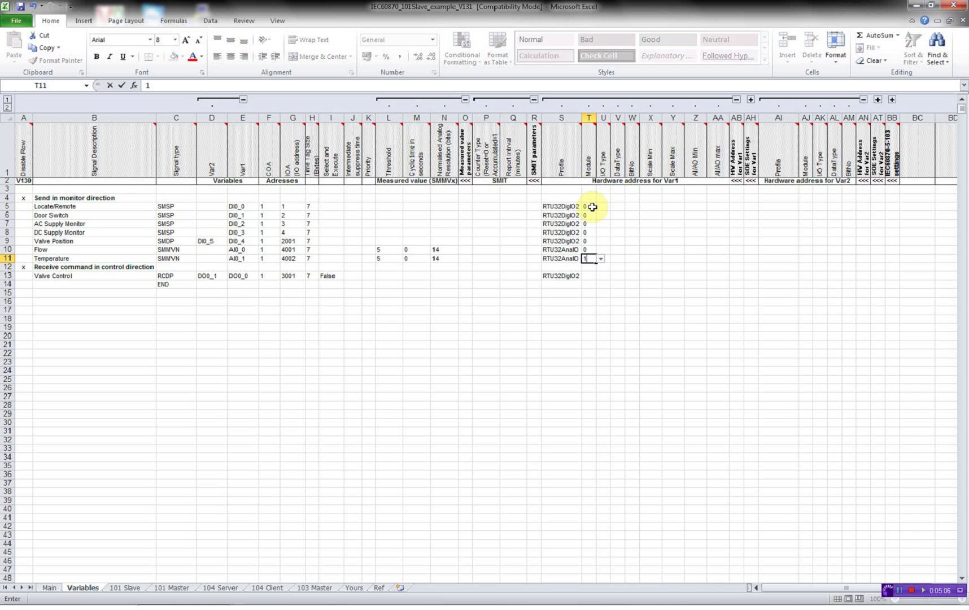
key("Return")
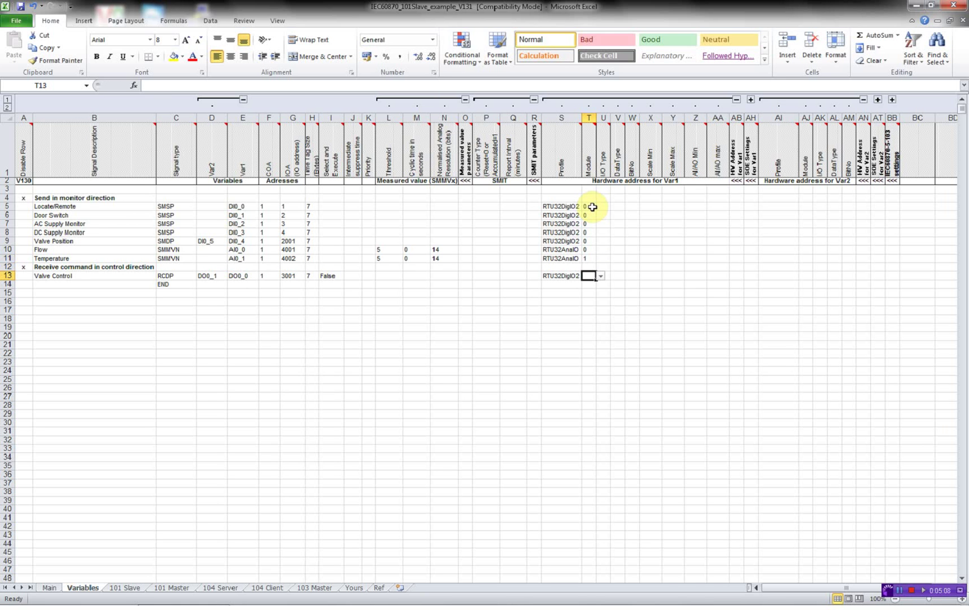
type("0")
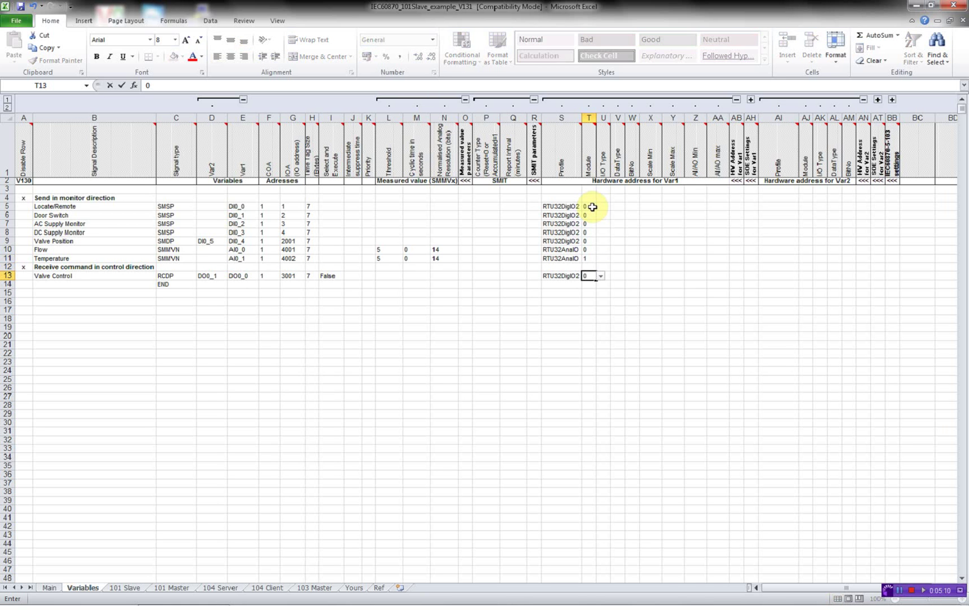
key("Return")
Step: Select the Var1 I/O type cell of Locate/Remote and answer the Windows prompt by keeping the current color scheme, asking again if slow
key("Down")
key("Up")
key("Up")
key("Up")
key("Up")
key("Up")
key("Up")
key("Up")
key("Up")
key("Up")
key("Up")
key("Right")
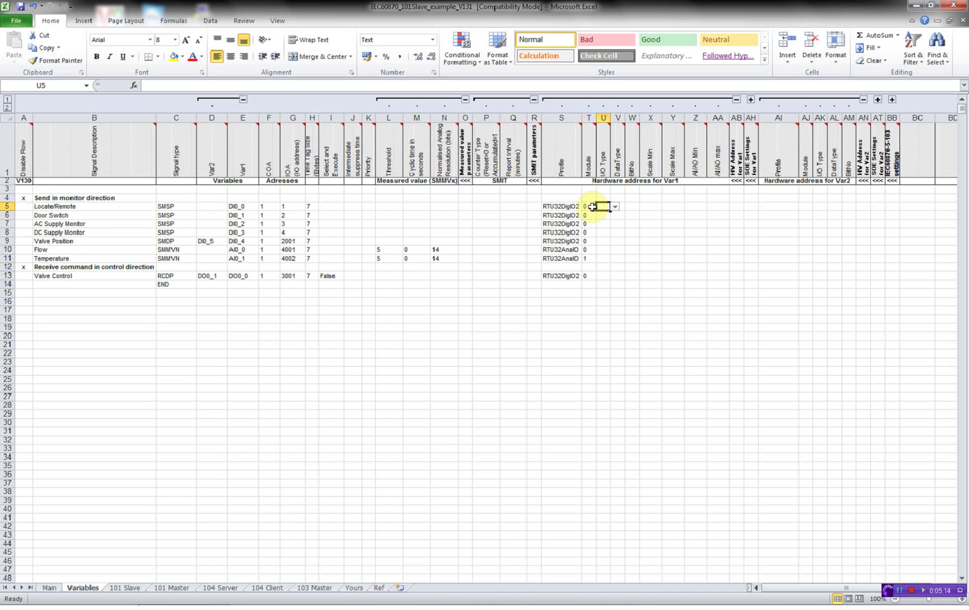
mouse_move(603, 148)
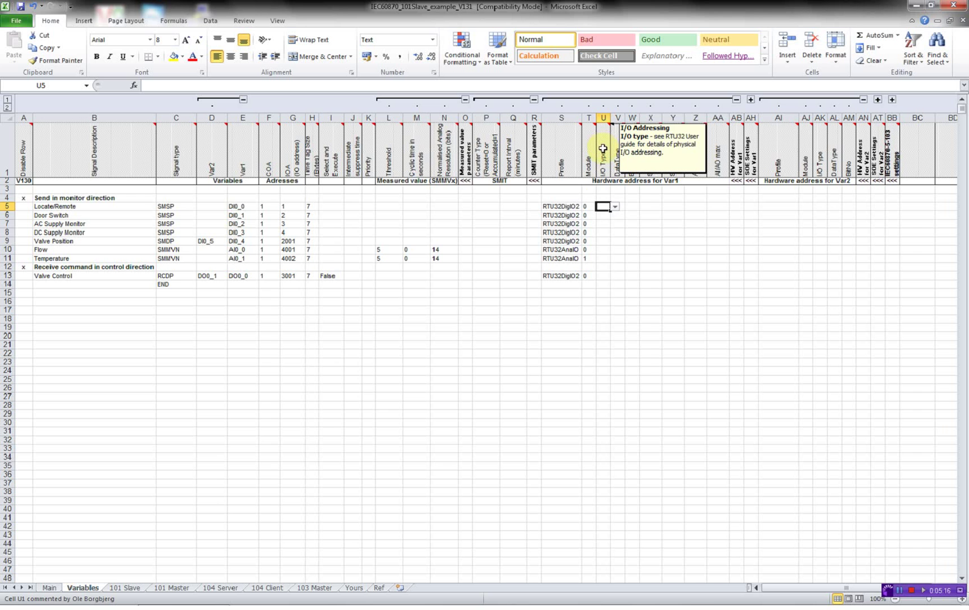
left_click(521, 305)
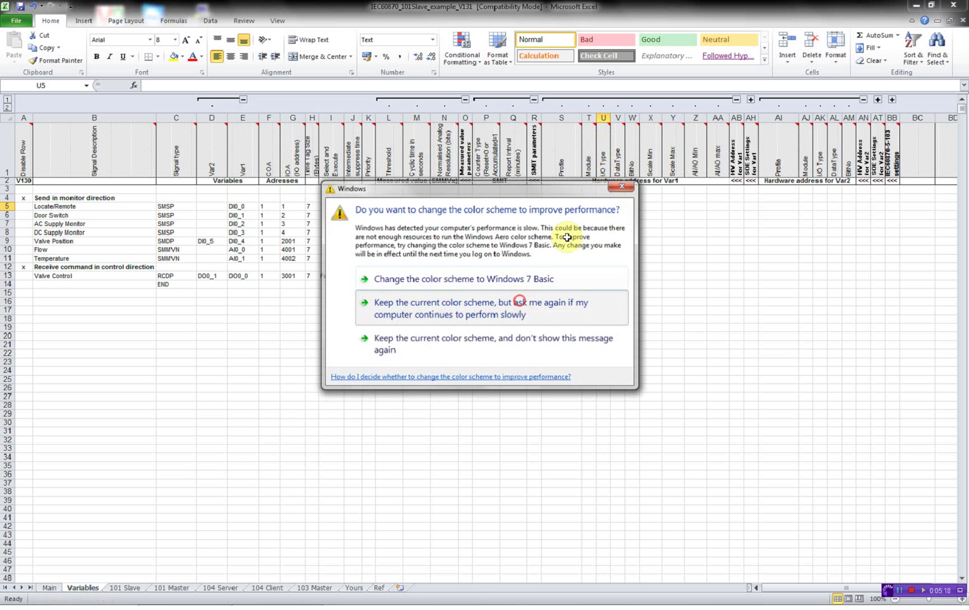
Step: Set the Var1 I/O type of Locate/Remote and Door Switch to DI
left_click(615, 207)
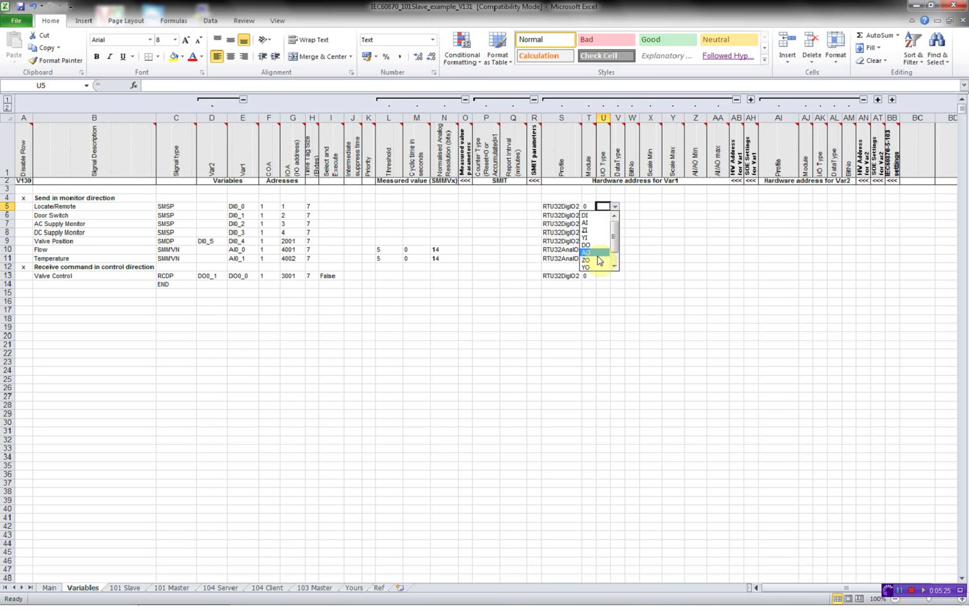
left_click(605, 215)
left_click(605, 216)
left_click(615, 215)
left_click(603, 226)
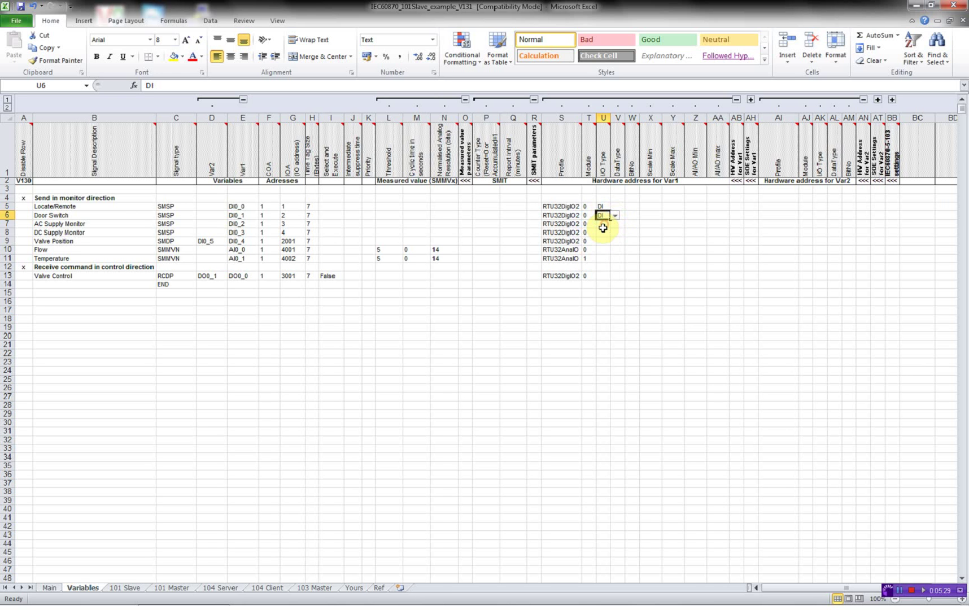
Step: Set the Var1 I/O type of AC Supply Monitor, DC Supply Monitor and Valve Position to DI
left_click(606, 225)
left_click(615, 225)
left_click(603, 234)
left_click(604, 233)
left_click(615, 236)
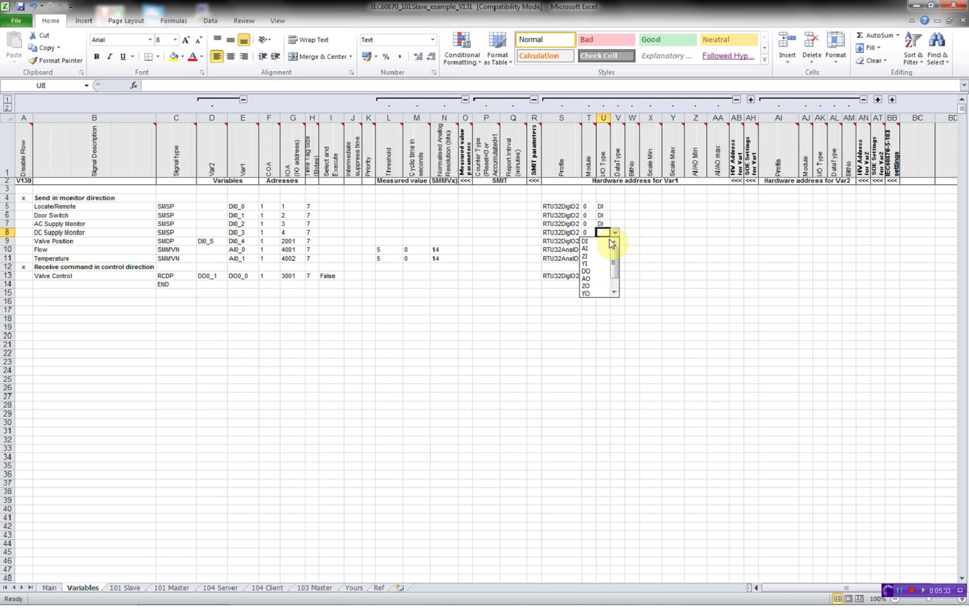
left_click(606, 242)
left_click(606, 242)
left_click(615, 242)
left_click(602, 251)
Step: Set the Var1 I/O type of Flow and Temperature to AI
left_click(602, 250)
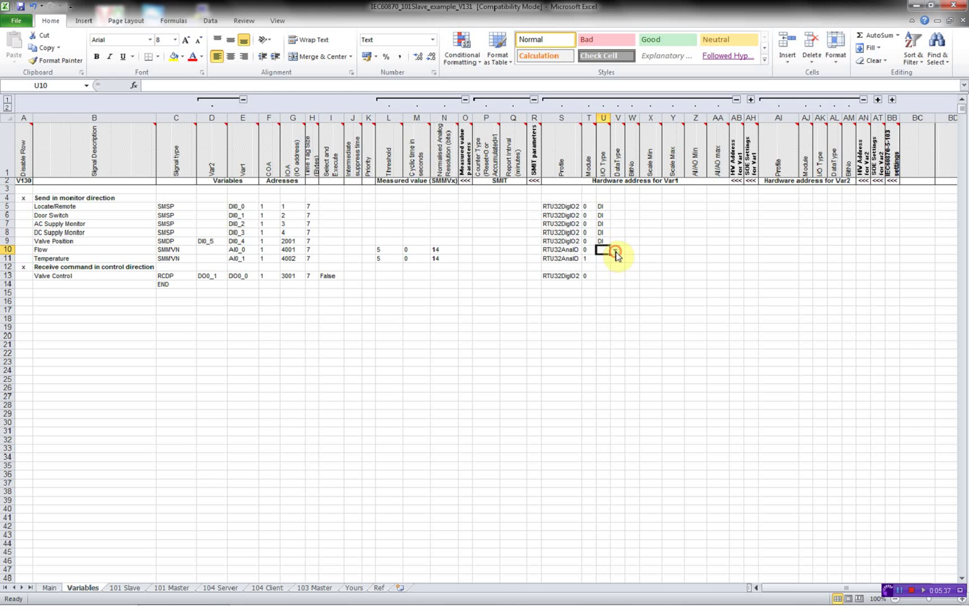
left_click(615, 250)
left_click(603, 259)
left_click(604, 258)
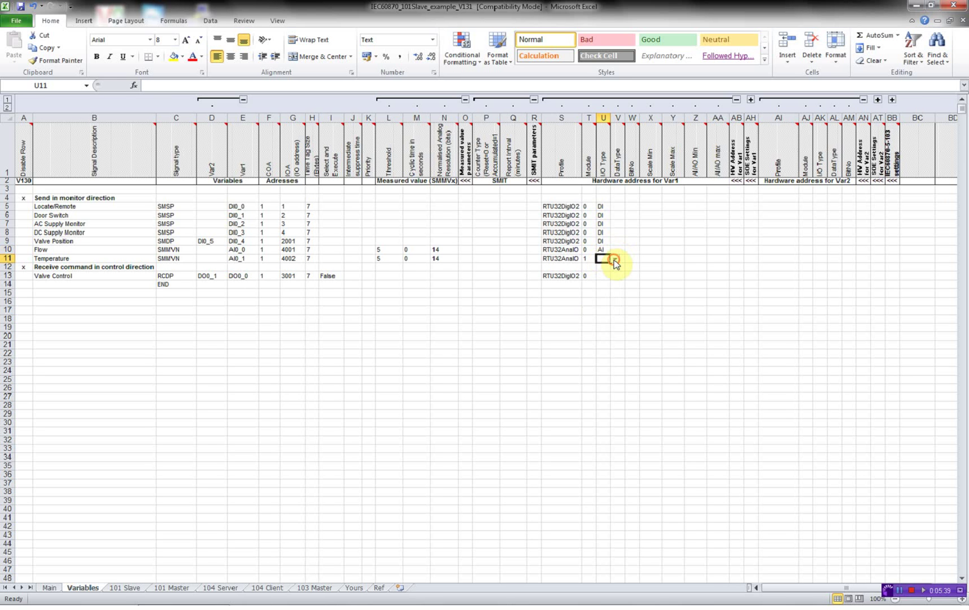
left_click(615, 258)
left_click(602, 271)
Step: Set the Var1 I/O type of Valve Control to DO
left_click(603, 276)
left_click(615, 276)
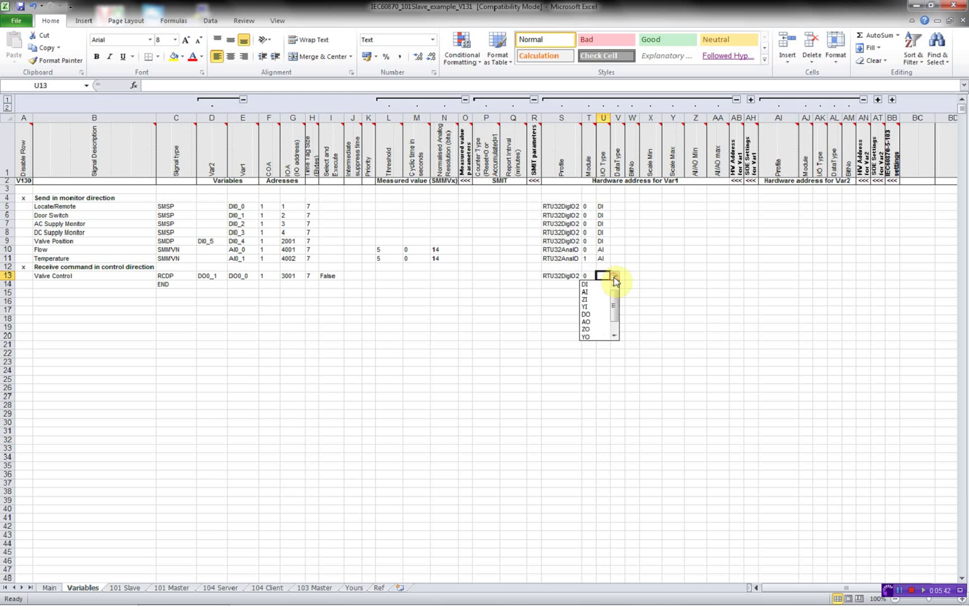
left_click(602, 314)
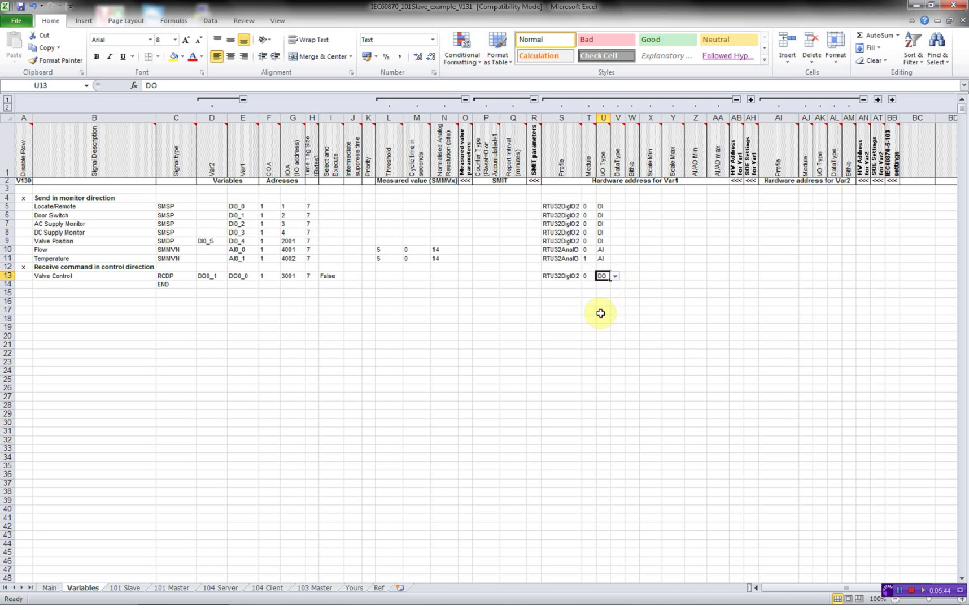
Step: Set the Var1 data type of Locate/Remote and Door Switch to IX
left_click(618, 207)
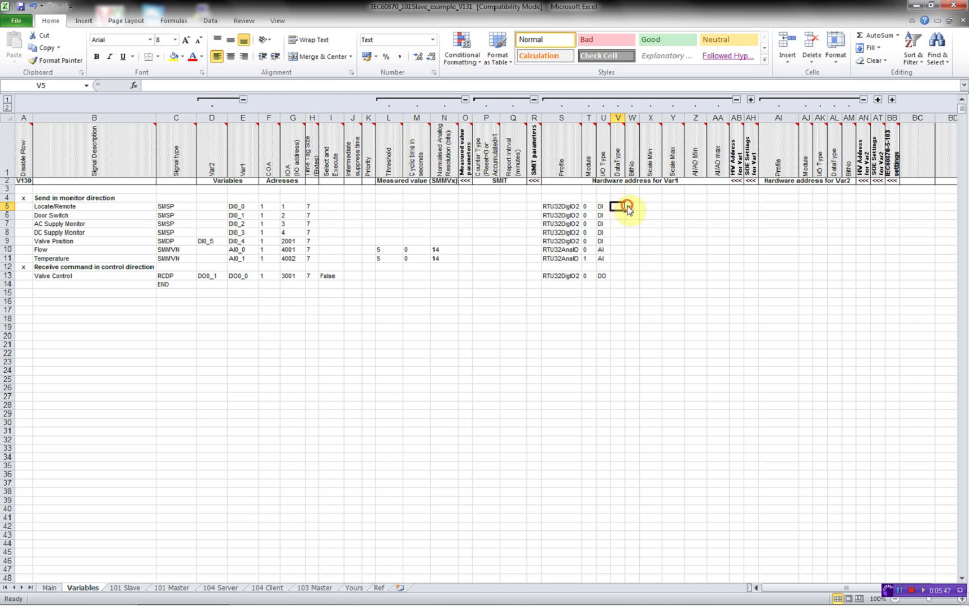
left_click(629, 207)
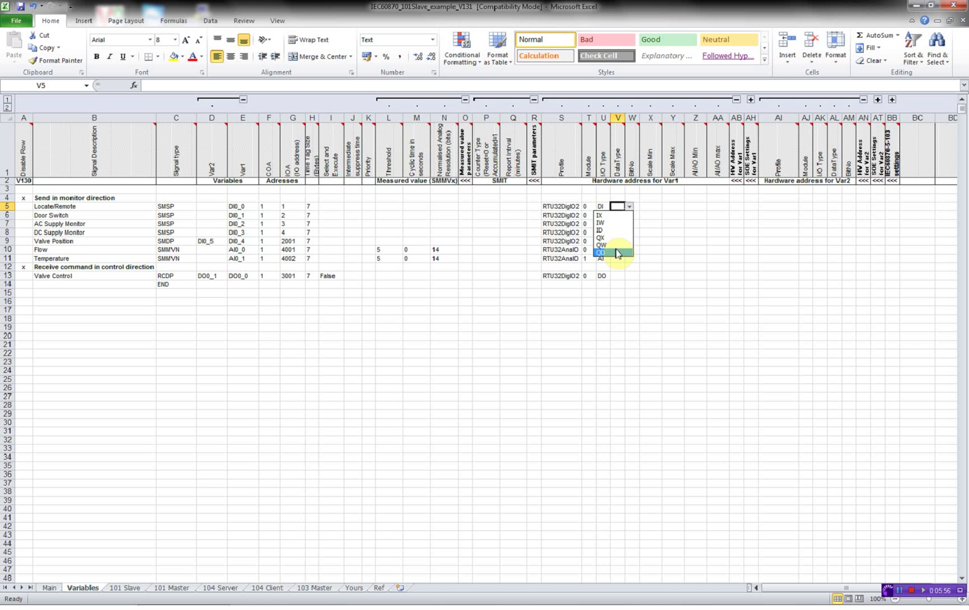
left_click(620, 215)
left_click(621, 216)
left_click(630, 220)
left_click(621, 224)
Step: Set the Var1 data type of AC Supply Monitor, DC Supply Monitor and Valve Position to IX
left_click(617, 224)
left_click(628, 224)
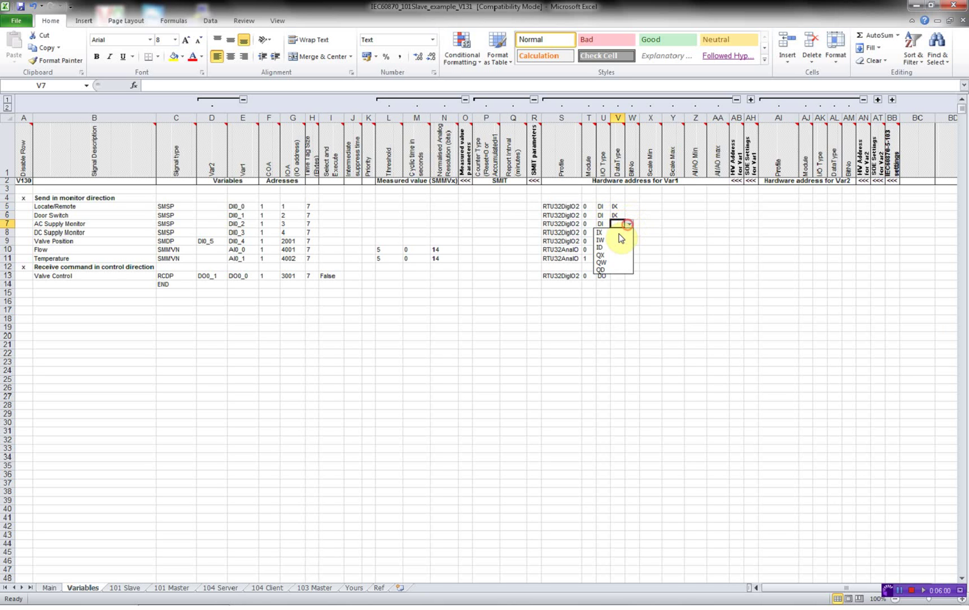
left_click(621, 232)
left_click(620, 232)
left_click(629, 232)
left_click(620, 241)
left_click(620, 241)
left_click(629, 241)
left_click(618, 249)
Step: Set the Var1 data type of Flow and Temperature to IW
left_click(618, 250)
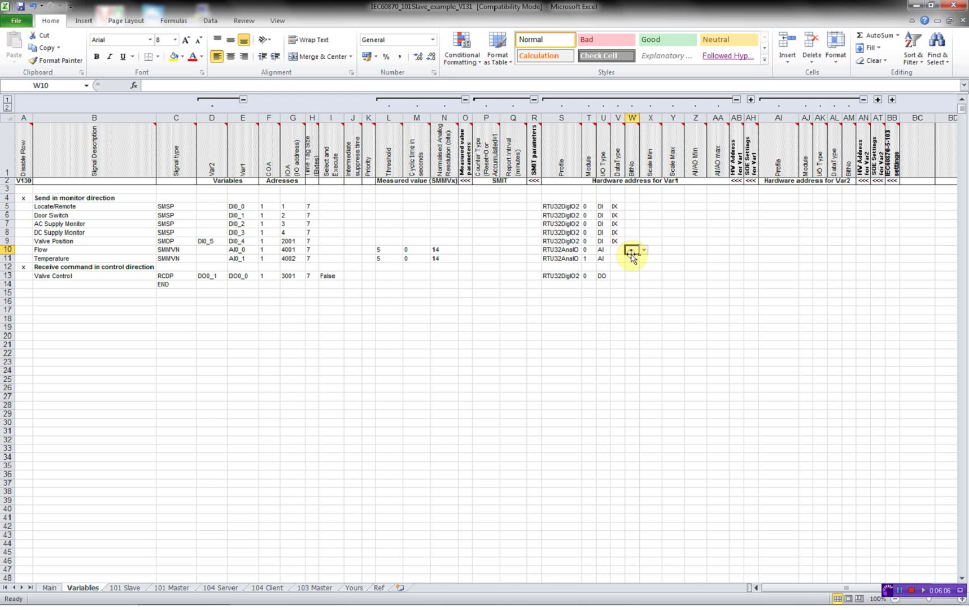
left_click(630, 253)
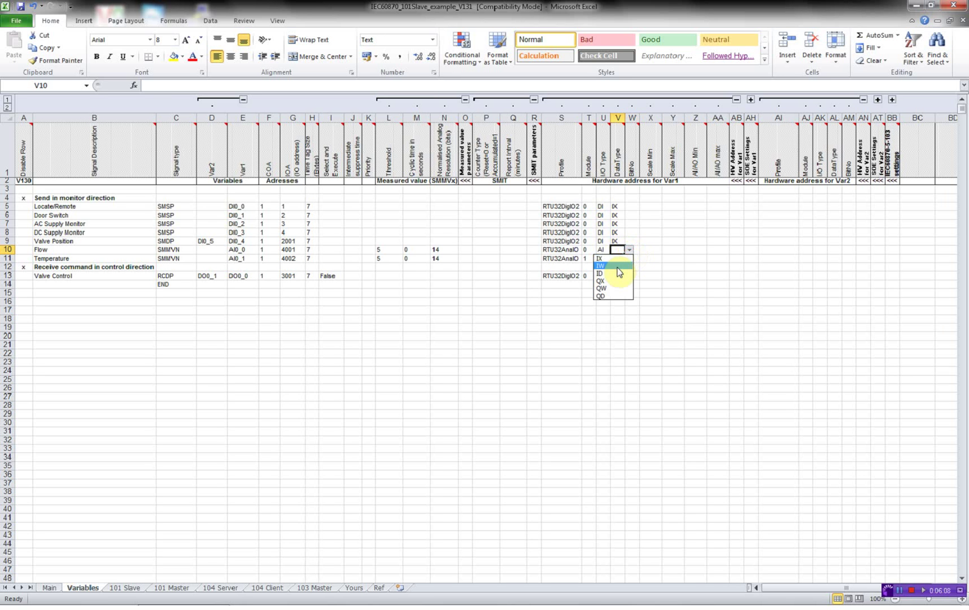
left_click(617, 264)
left_click(618, 259)
left_click(630, 261)
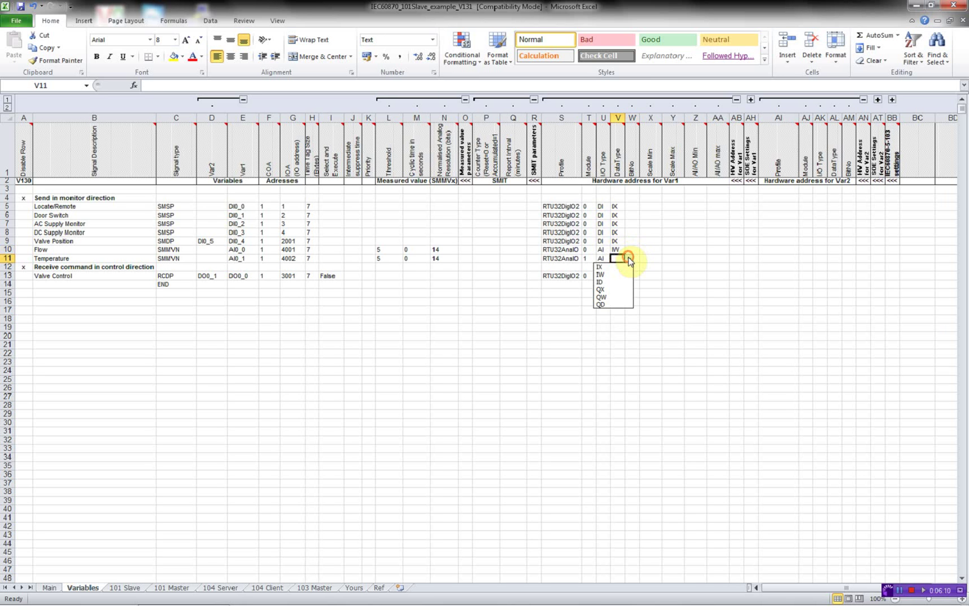
left_click(619, 270)
Step: Set the Var1 data type of Valve Control to QX
left_click(622, 277)
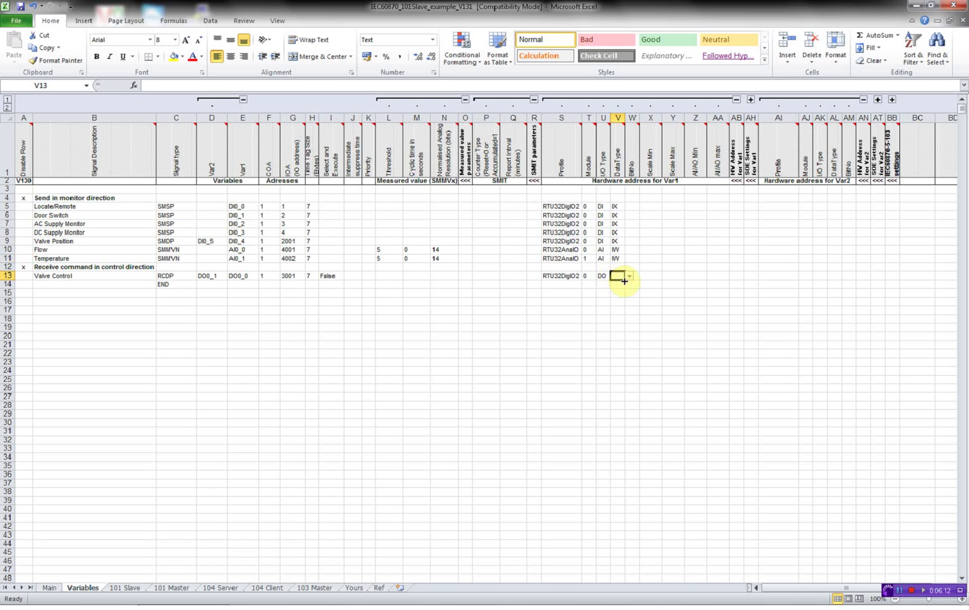
left_click(629, 276)
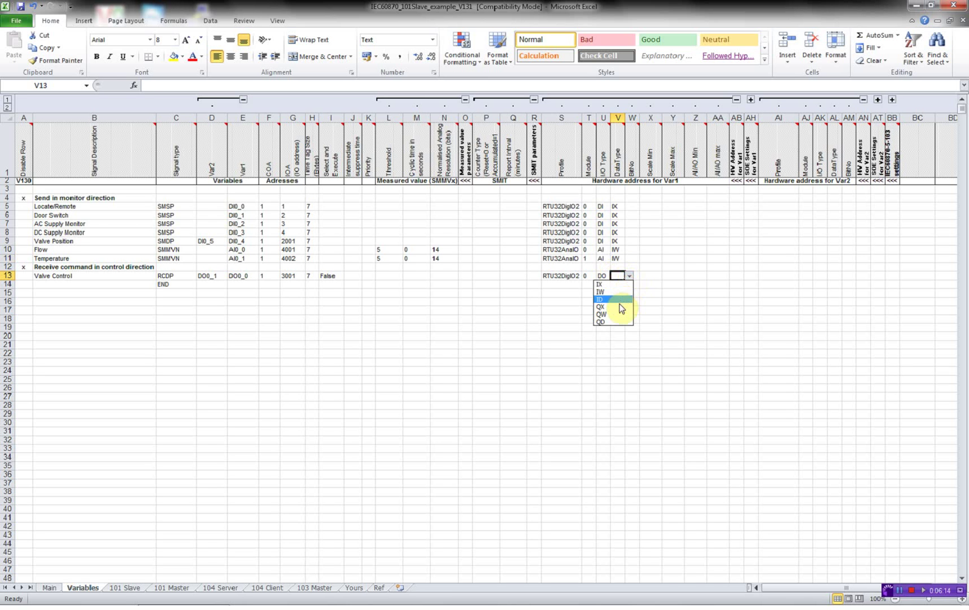
left_click(620, 308)
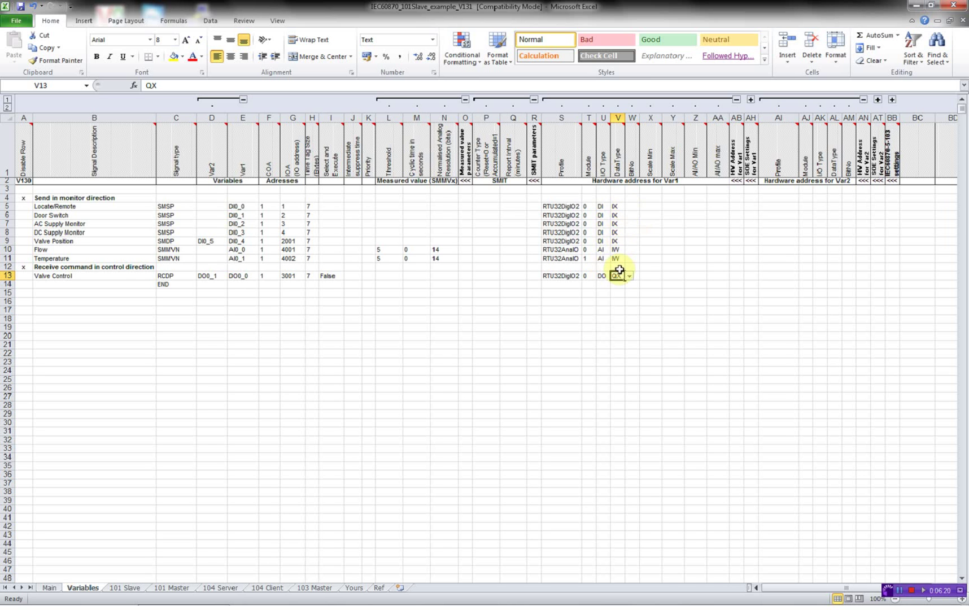
Step: Number the Var1 bits of the five signals from Locate/Remote through Valve Position 0, 1, 2, 3 and 4
left_click(628, 207)
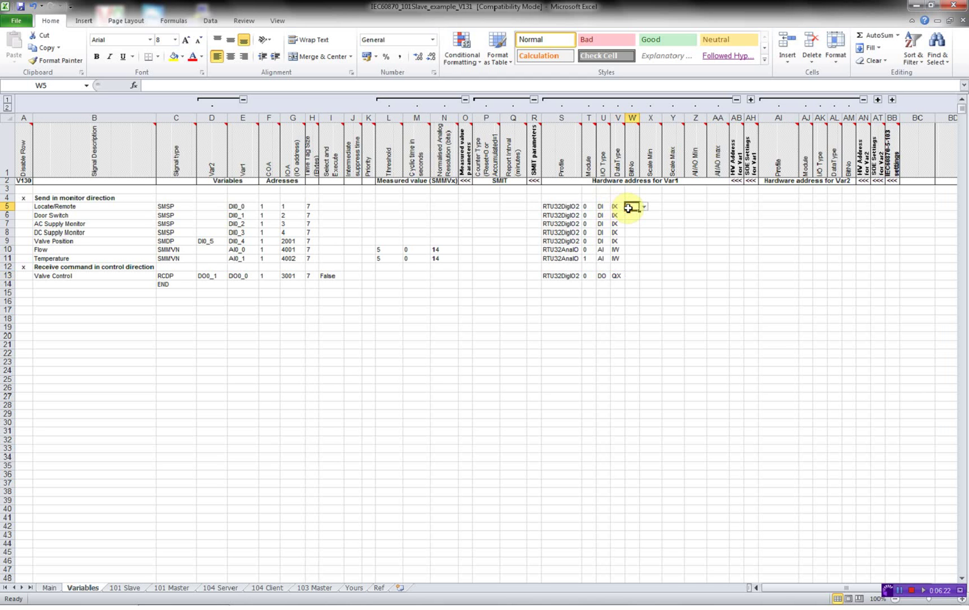
type("0")
key("Return")
type("1")
key("Return")
type("2")
key("Return")
type("3")
key("Return")
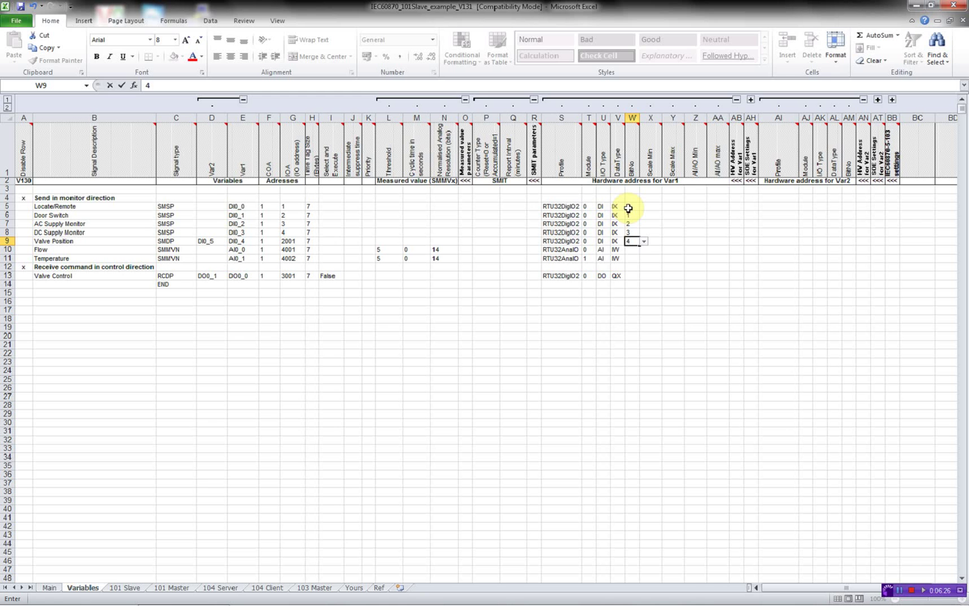
type("4")
key("ctrl+Return")
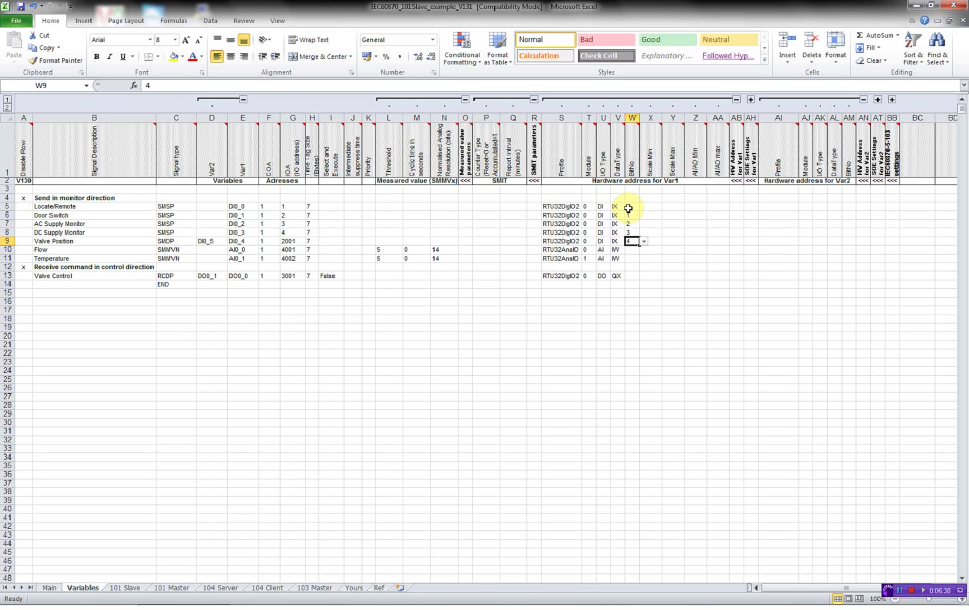
Step: Examine the Var1 bit number and the empty Var2 hardware profile of Valve Position
key("Right")
key("Right")
key("Right")
key("Right")
key("Right")
key("Right")
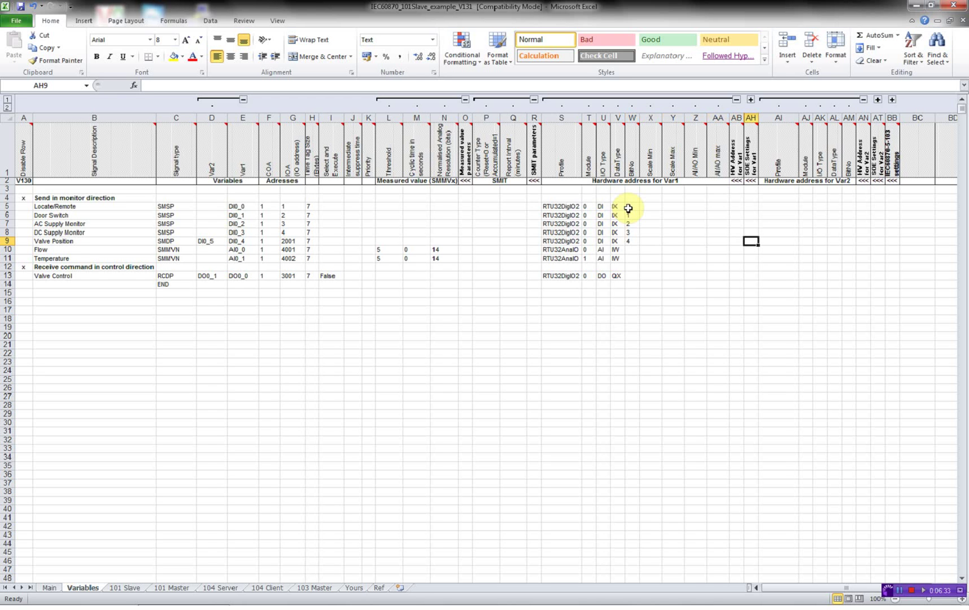
key("Right")
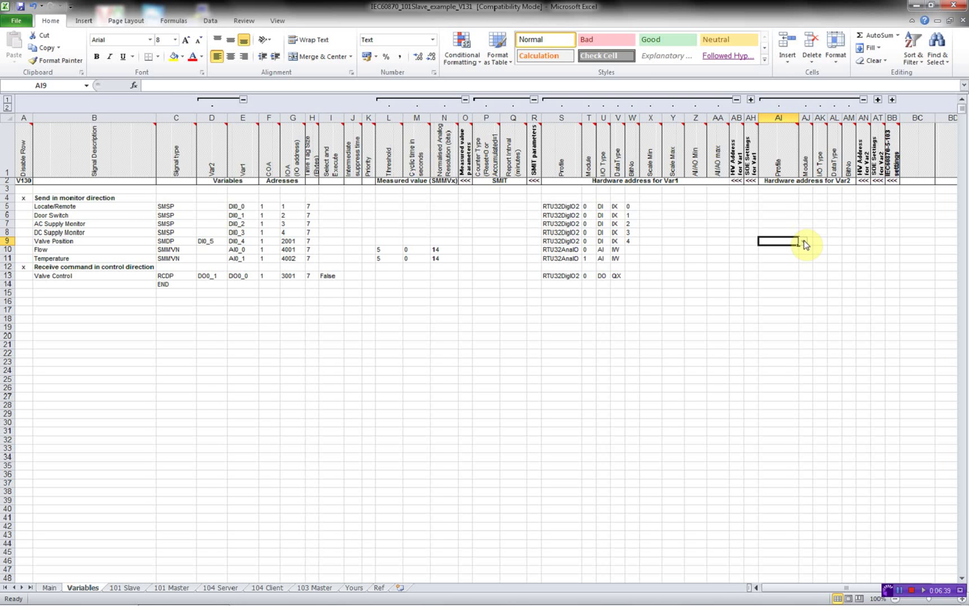
left_click(636, 242)
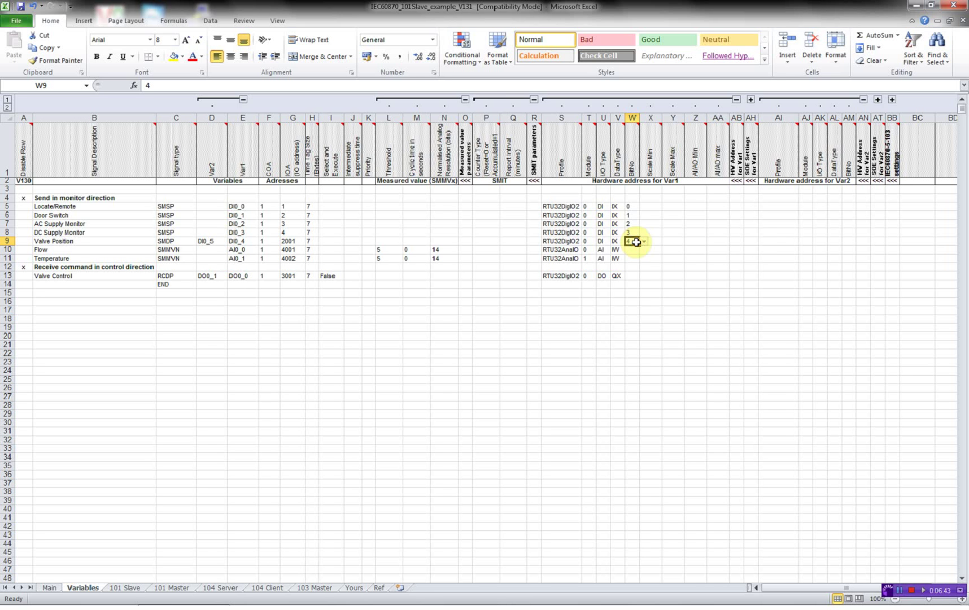
left_click(768, 241)
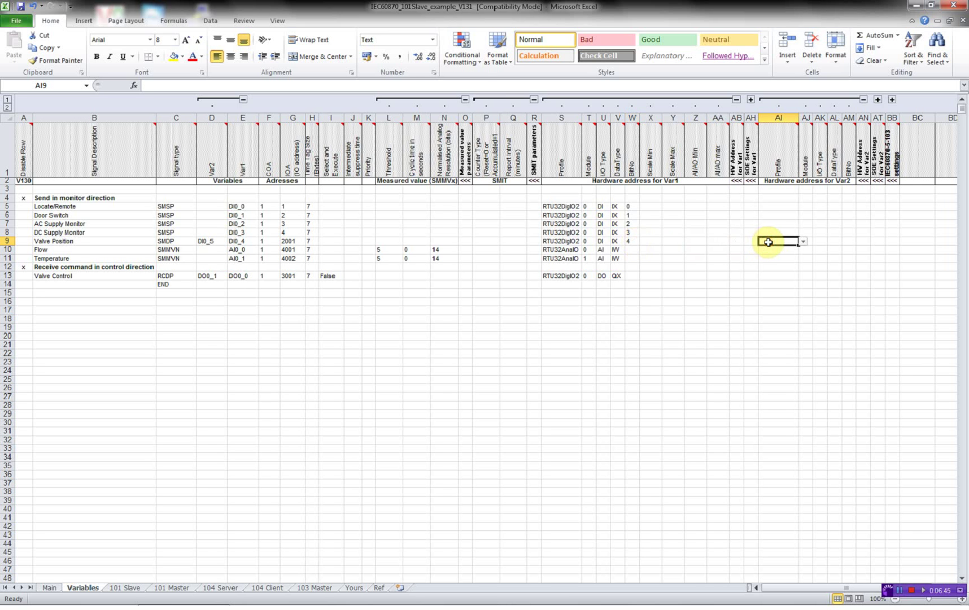
left_click(631, 242)
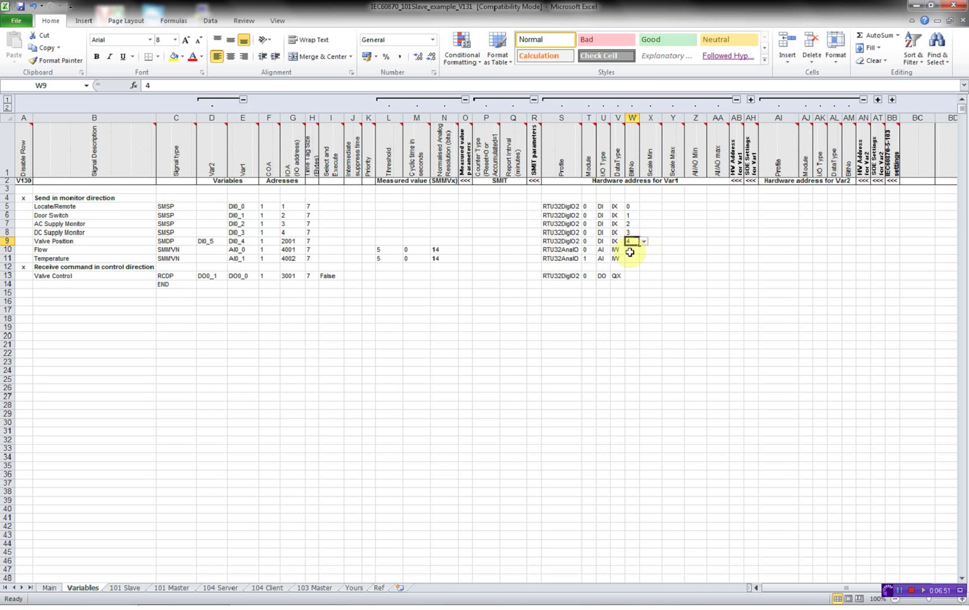
Step: Set the Var1 bit number of Valve Control to 0, skipping Flow and Temperature
left_click(631, 252)
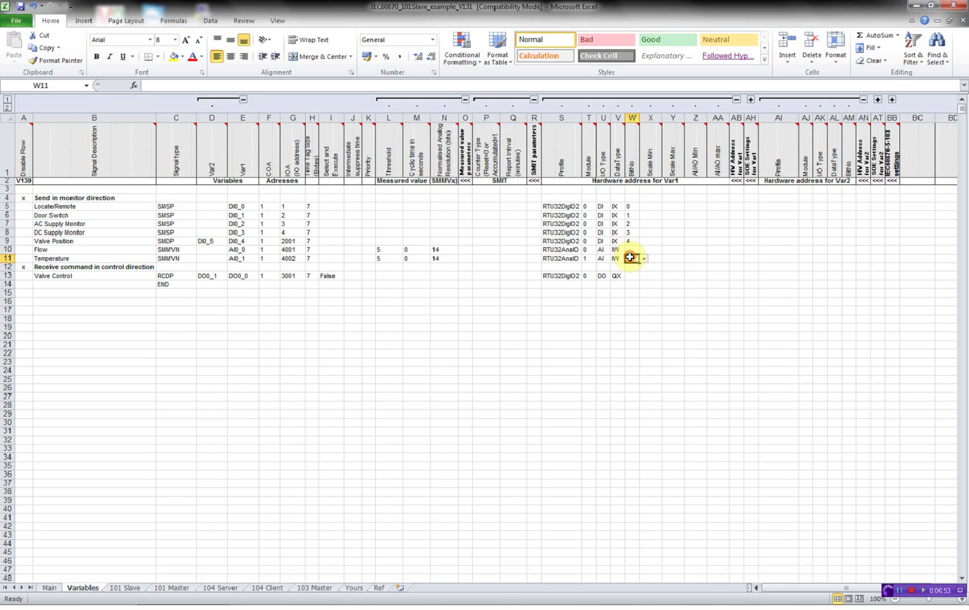
left_click(631, 259)
left_click(630, 276)
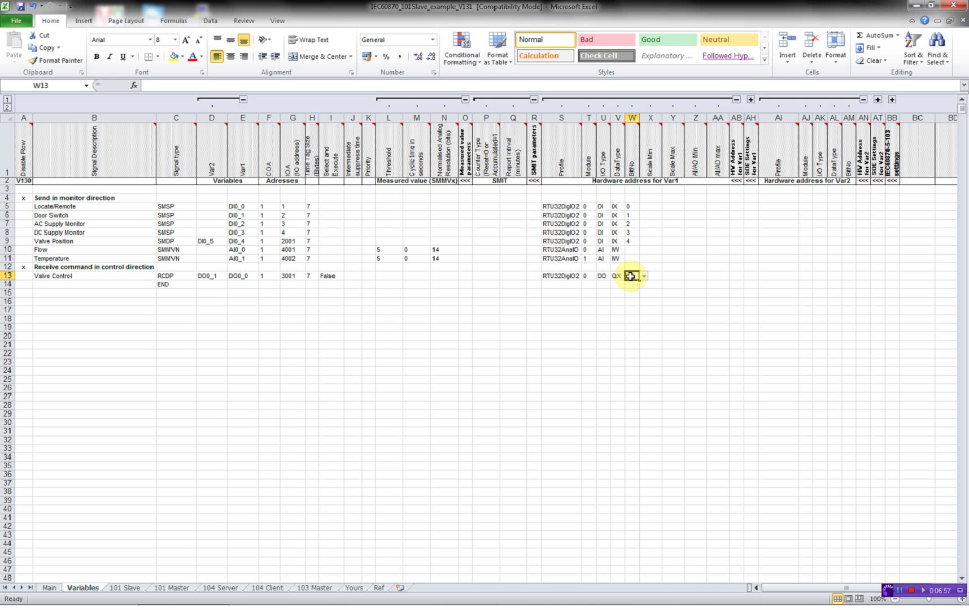
type("0")
key("Return")
Step: Examine the Var2 profile choices for Valve Control against its Var1 bit number
left_click(631, 276)
key("Right")
key("Right")
key("Left")
key("Left")
key("Right")
key("Right")
key("Right")
key("Right")
key("Right")
key("Right")
key("Right")
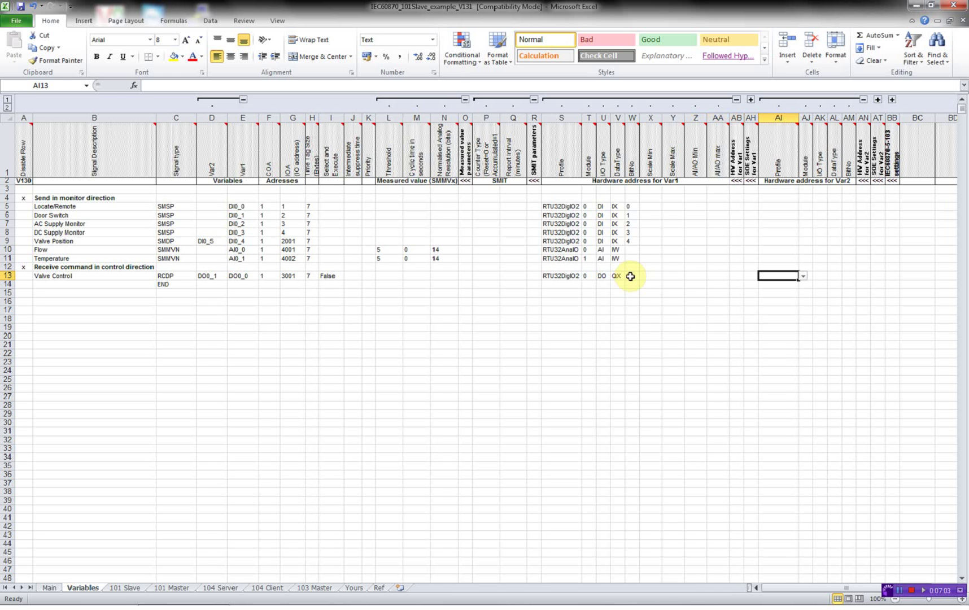
left_click(803, 276)
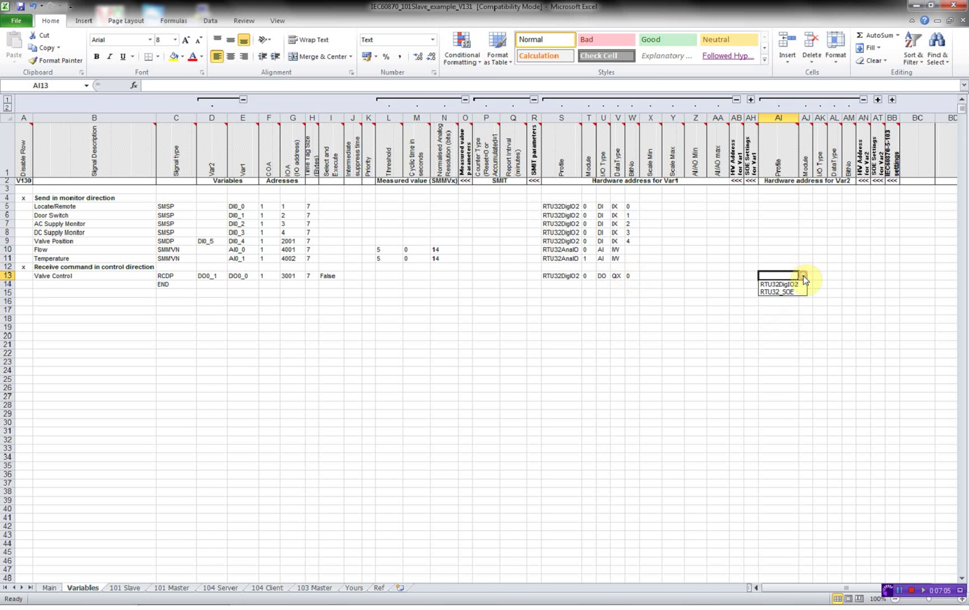
left_click(627, 276)
left_click(628, 275)
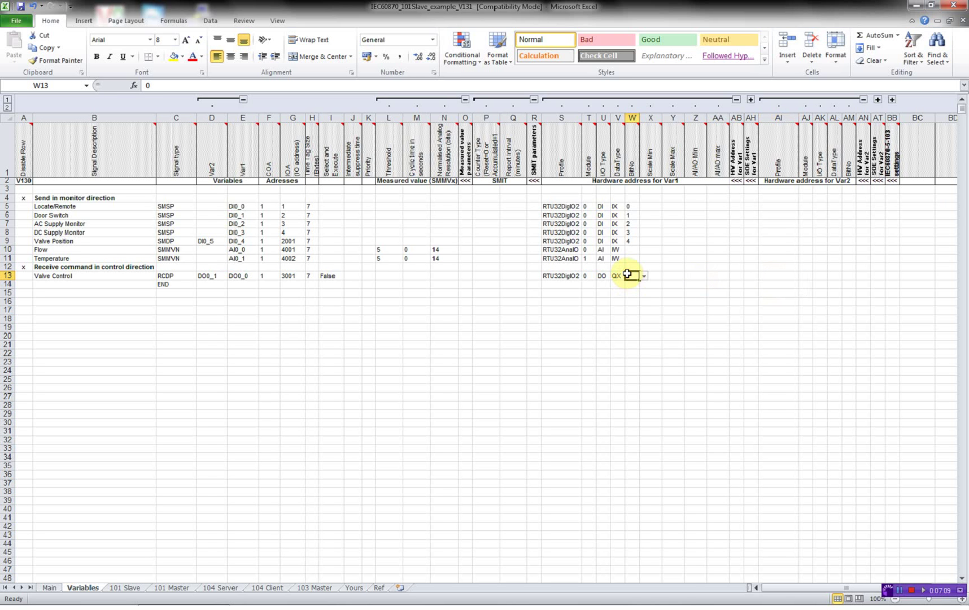
Step: Set the Var1 Scale Min of Flow to 0 and its Scale Max to 16383
key("Up")
key("Up")
key("Up")
key("Up")
key("Down")
key("Right")
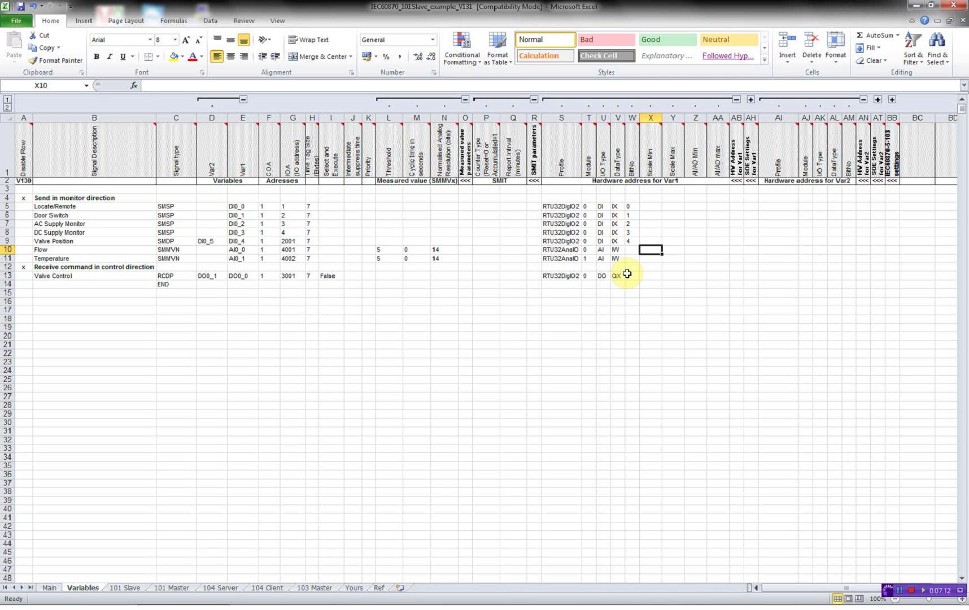
type("0")
key("Right")
type("16383")
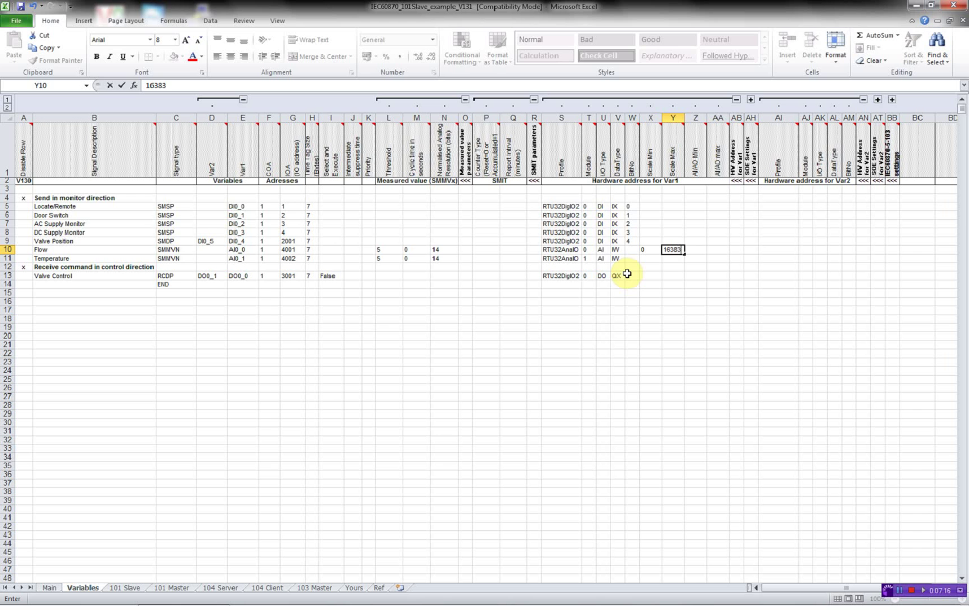
key("Return")
Step: Set the Var1 AI/AO Min of Flow to 0 and its AI/AO Max to 16383
key("Up")
key("Right")
type("0")
key("Right")
type("16383")
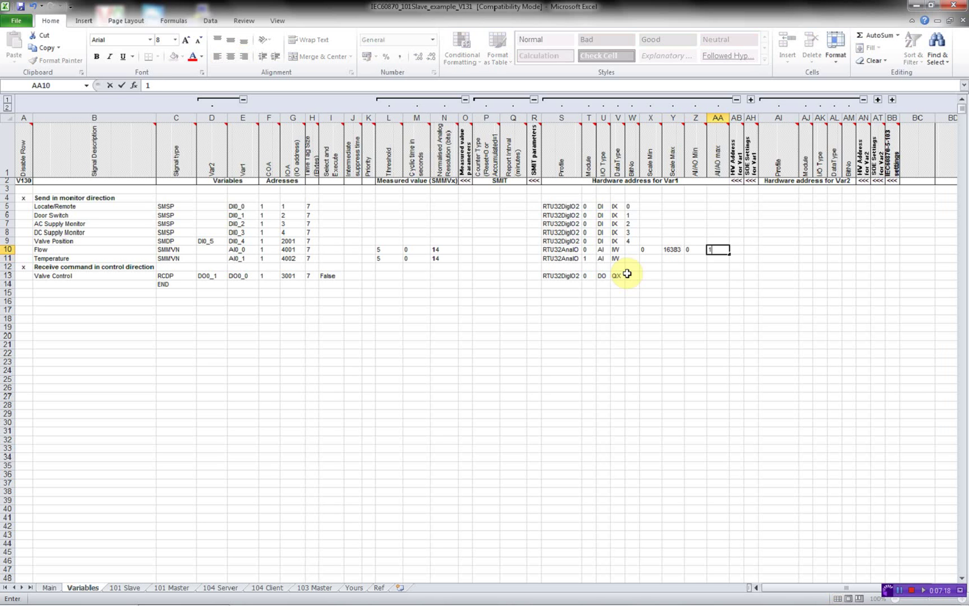
key("Return")
Step: Set the Var1 Scale Min of Temperature to 0 and its Scale Max to 16383
key("Left")
key("Left")
key("Left")
type("0")
key("Right")
type("16383")
Step: Set the Var1 AI/AO Min of Temperature to 0 and its AI/AO Max to 16383
key("Right")
type("0")
key("Right")
type("16383")
key("Return")
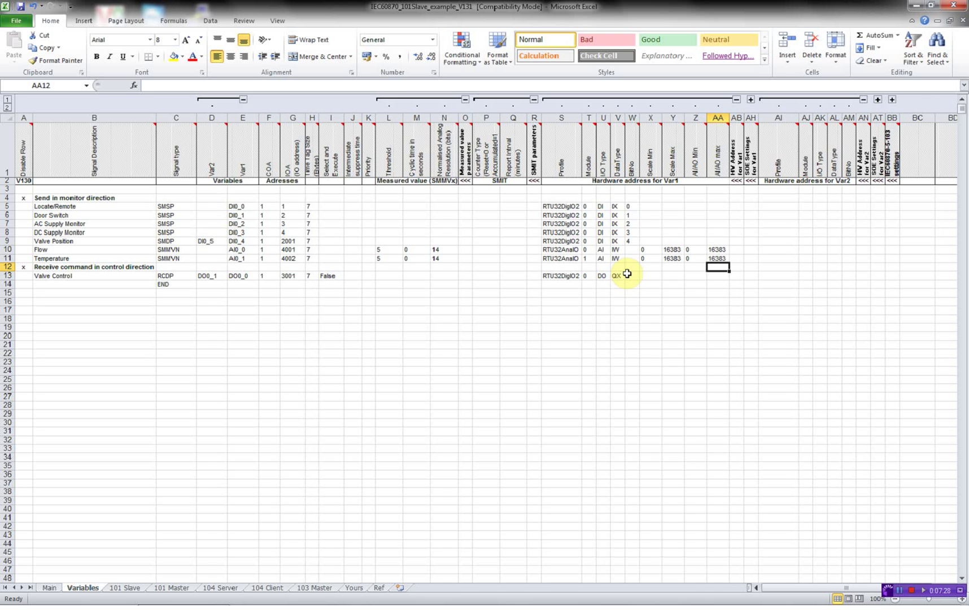
Step: Set the allowed clients parameter on the 104 Server sheet to "192.168.1.148", keeping the quotation marks
left_click(220, 589)
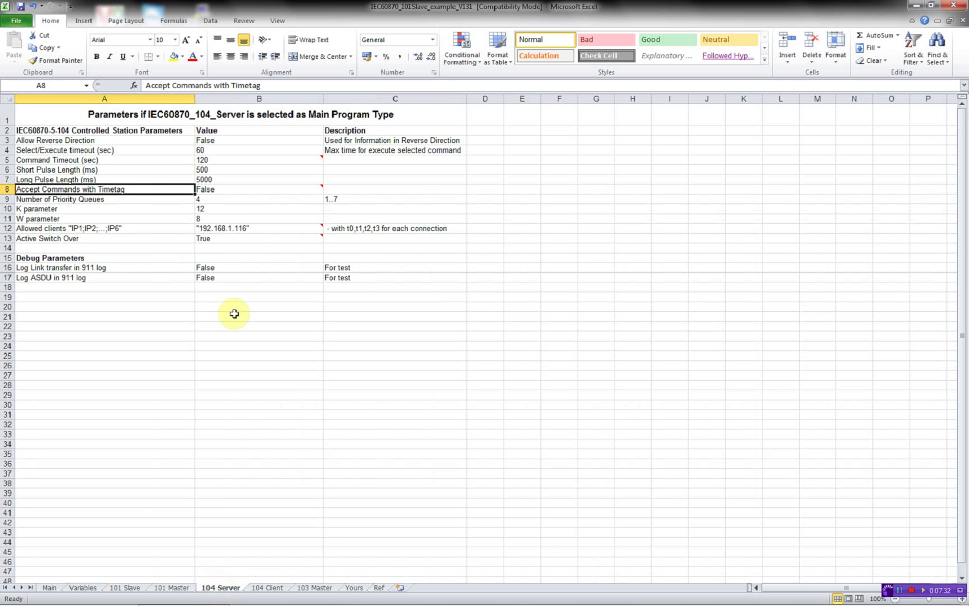
double_click(257, 229)
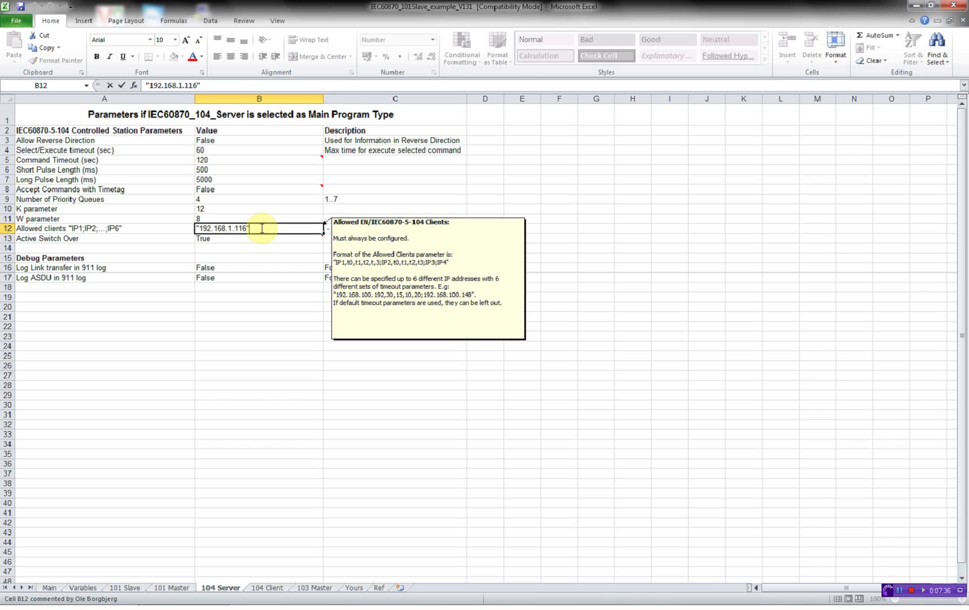
key("Left")
key("shift+Left")
key("shift+Left")
type("48")
key("Return")
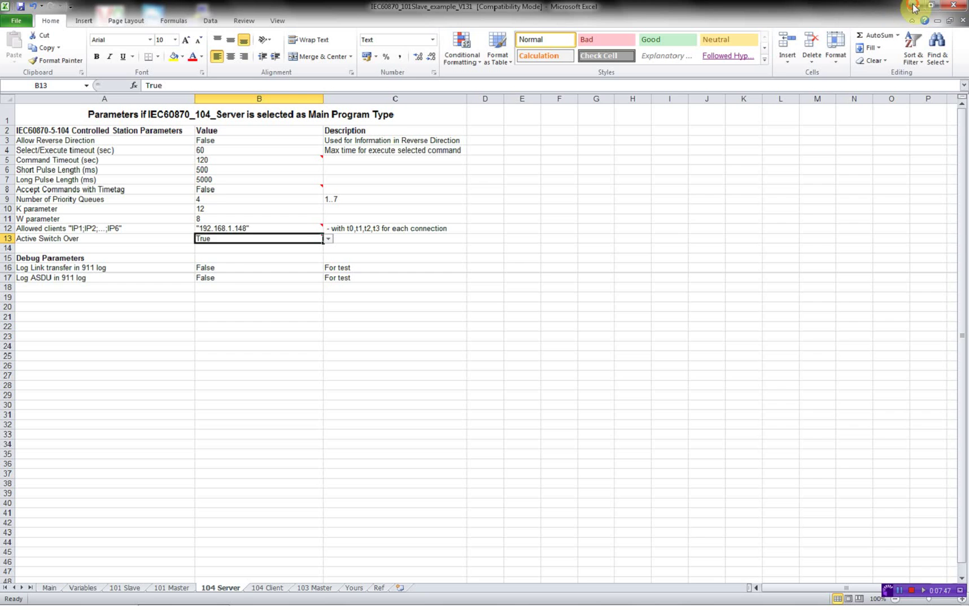
Step: Switch to the RTU32 IEC60870 Code generator and generate the project from the active Excel sheet with download to the RTU32, closing the generator when done
key("super+d")
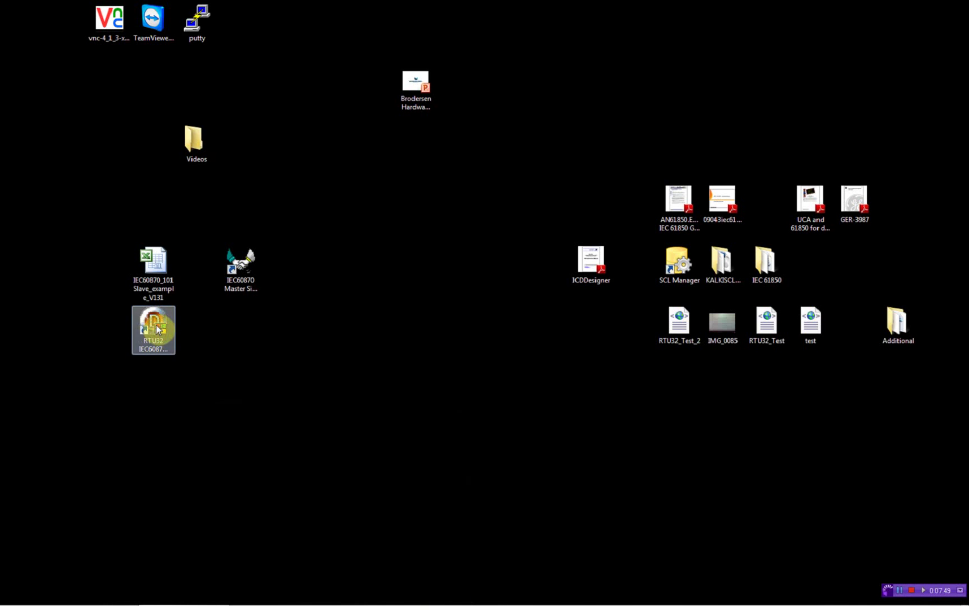
left_click(155, 325)
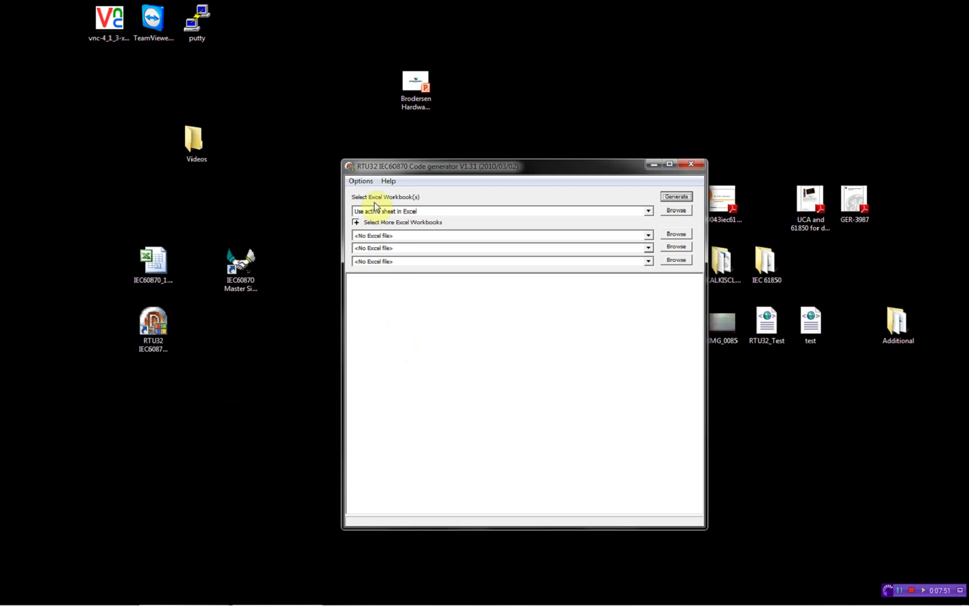
left_click(369, 186)
mouse_move(383, 195)
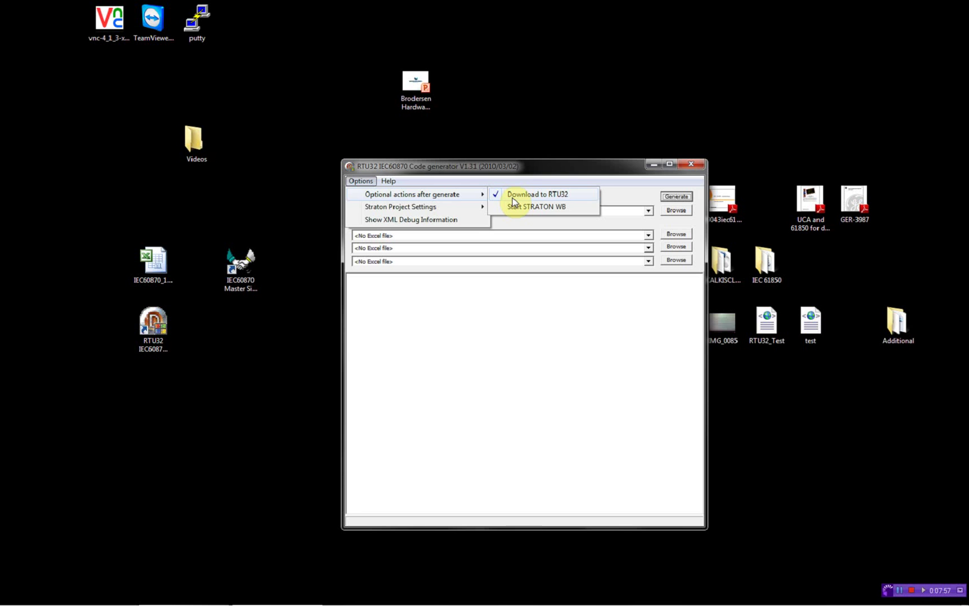
left_click(559, 162)
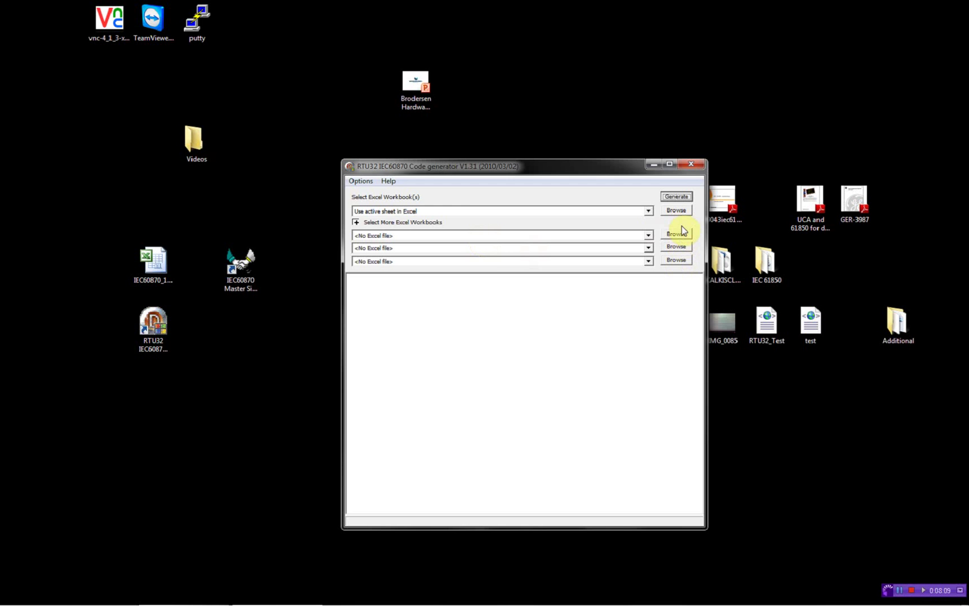
left_click(683, 198)
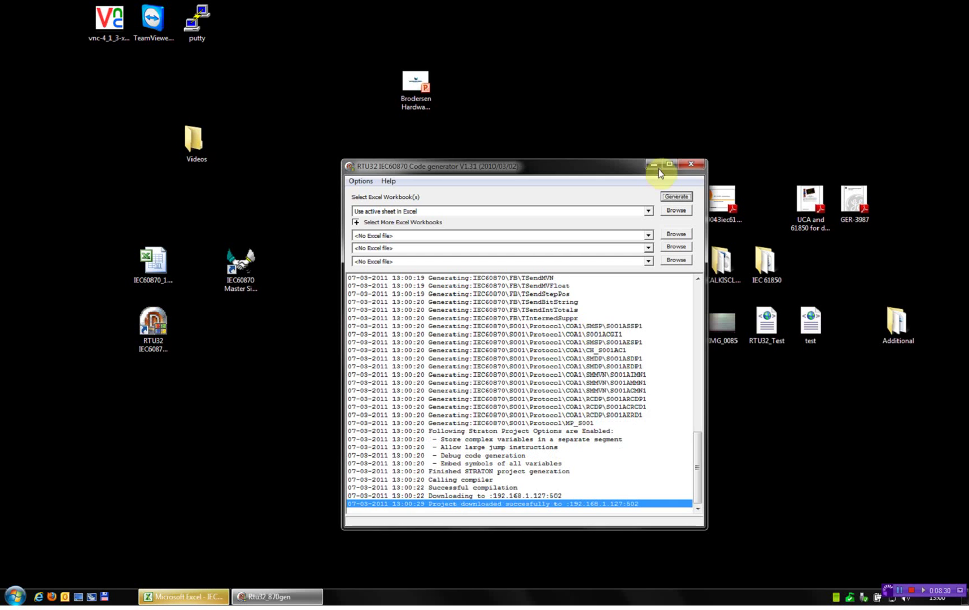
left_click(685, 164)
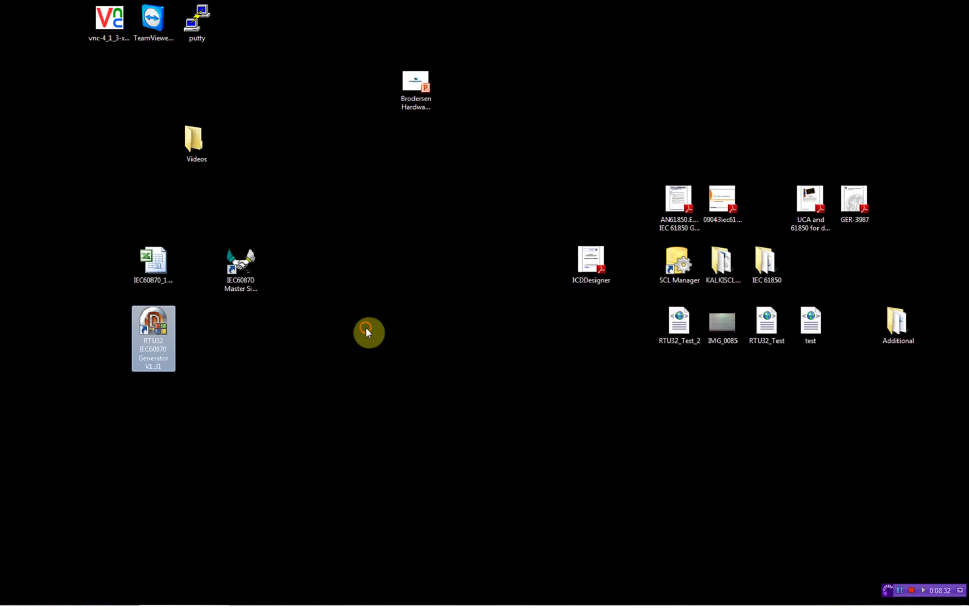
Step: Switch to the IEC60870 Master Simulator and start the 104 Controlling Station Client to 192.168.1.127 on port 2404, clearing the start-up log
double_click(249, 273)
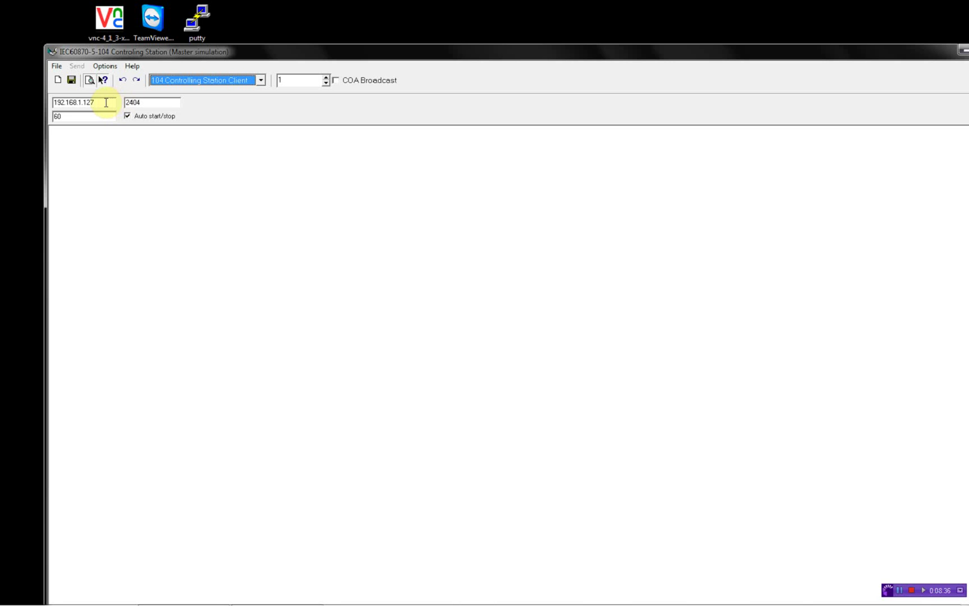
left_click(122, 81)
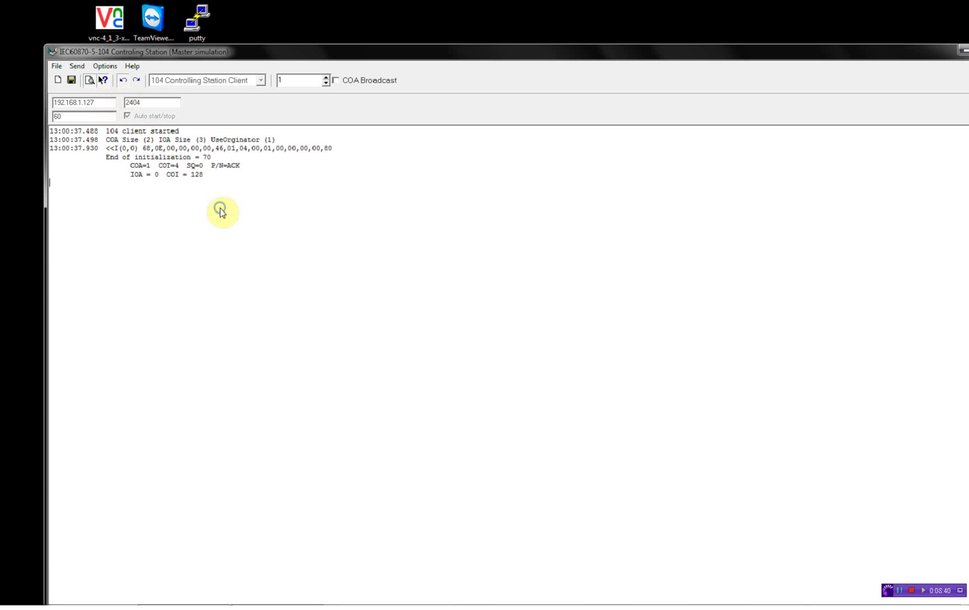
right_click(223, 211)
left_click(244, 218)
Step: Send a General Interrogation (100) to the RTU and clear the message log after the responses
left_click(87, 66)
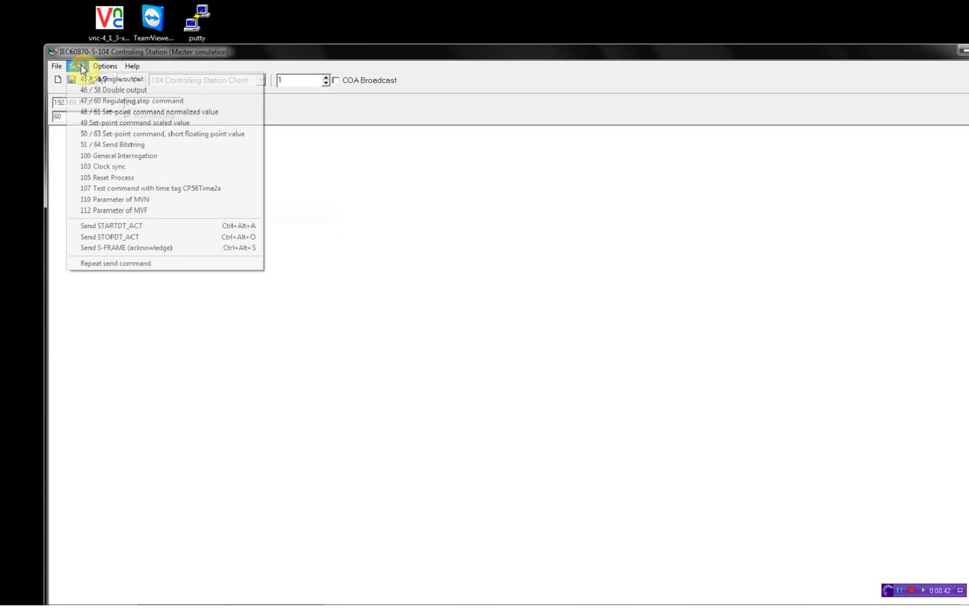
left_click(124, 156)
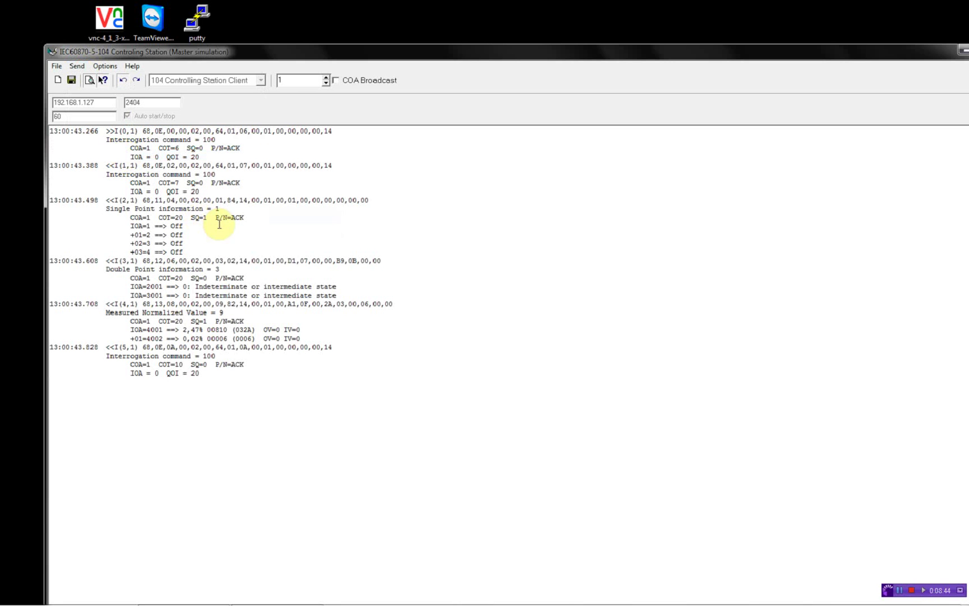
right_click(310, 217)
left_click(337, 224)
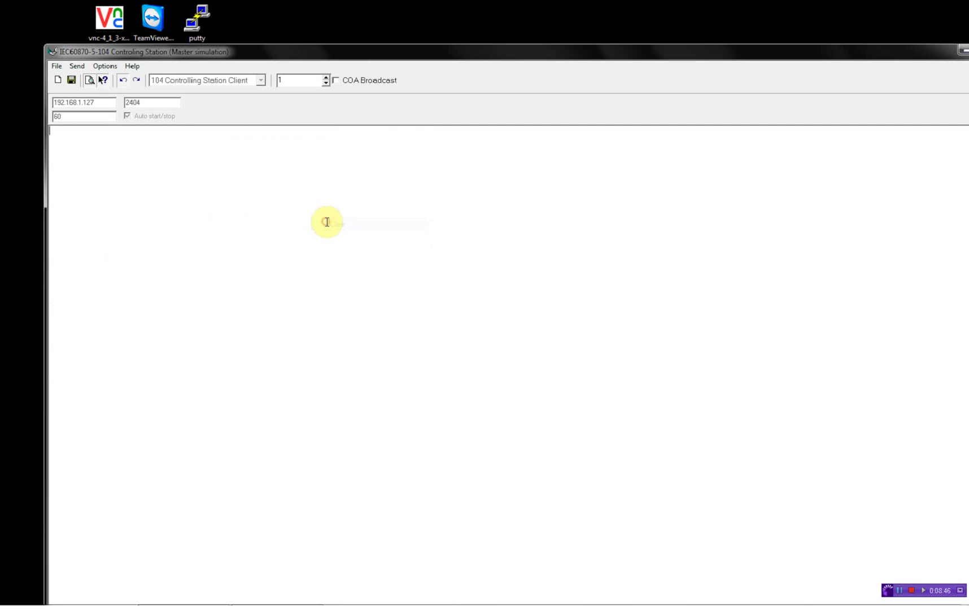